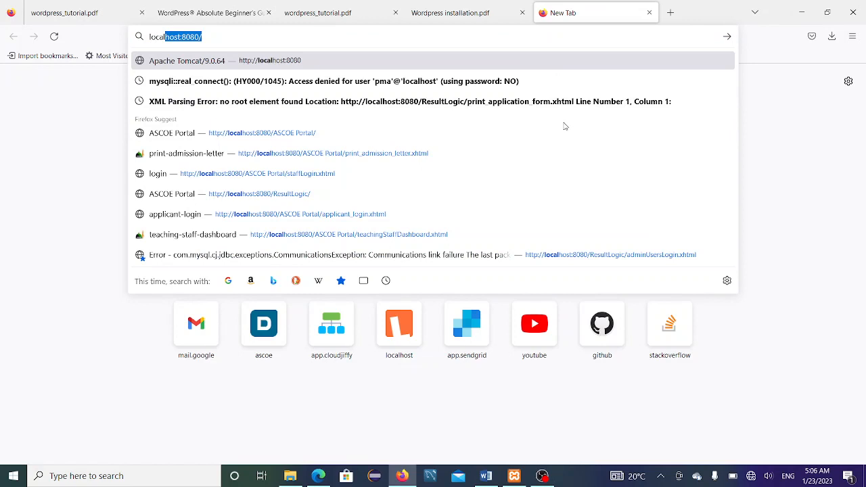
# Step: Load the XAMPP dashboard at localhost:8085 after localhost:8080 fails, then minimise Firefox
pyautogui.press('Return')
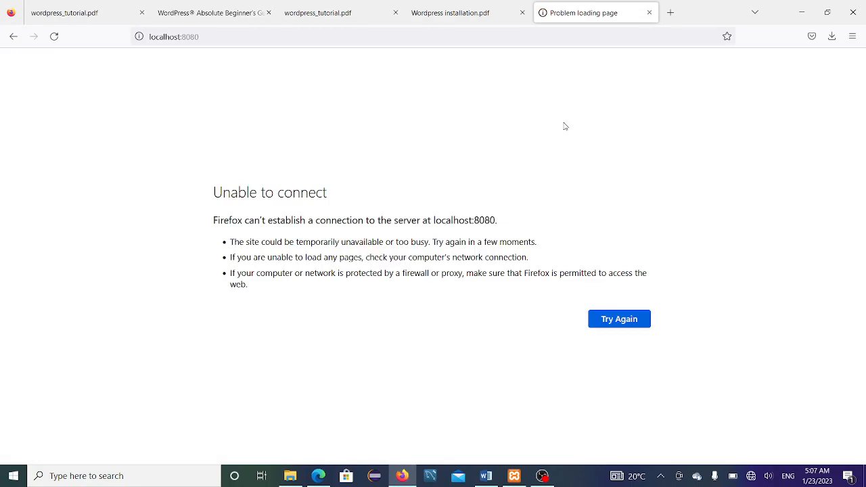
pyautogui.click(211, 38)
pyautogui.click(211, 38)
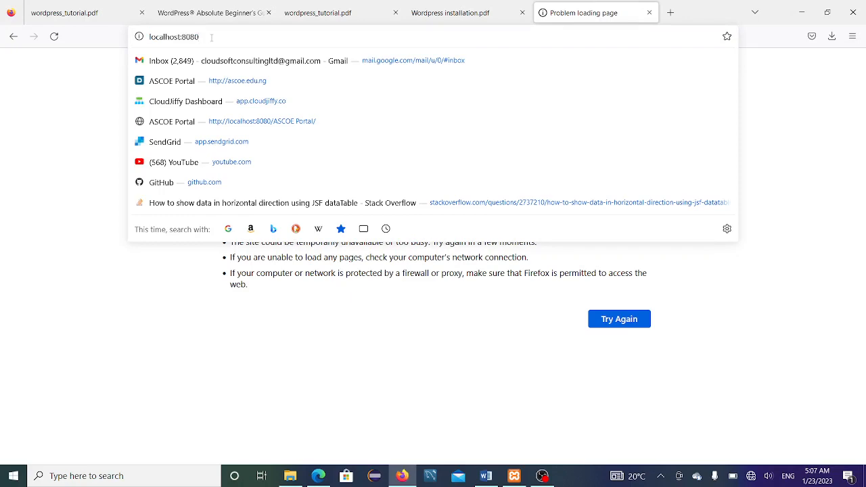
pyautogui.press('BackSpace')
pyautogui.write('5')
pyautogui.press('Return')
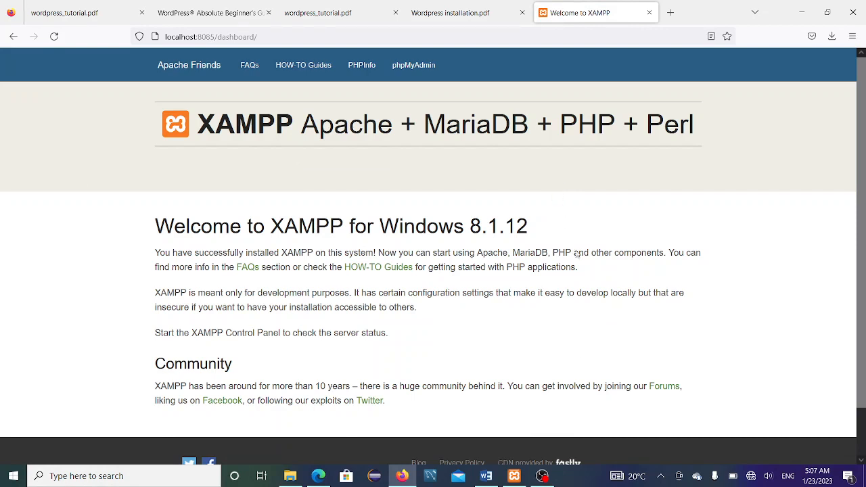
pyautogui.click(402, 475)
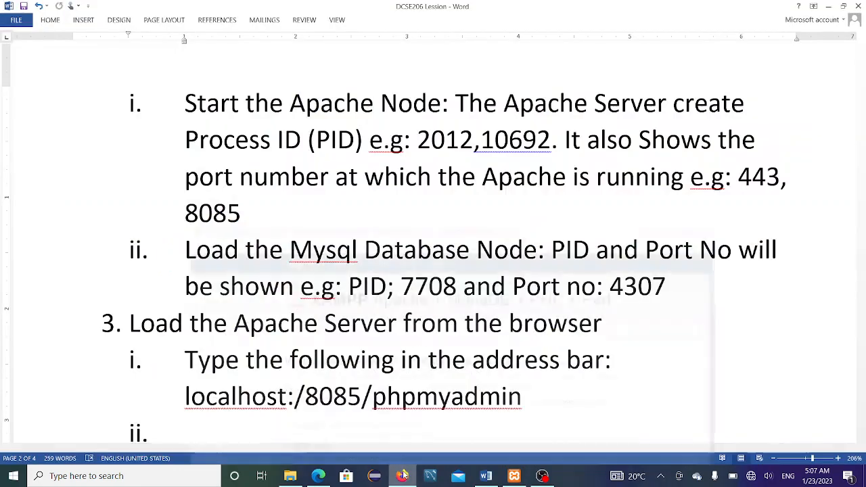
# Step: Highlight the localhost:/8085/phpmyadmin line in step 3 of the notes and switch back to Firefox
pyautogui.click(280, 257)
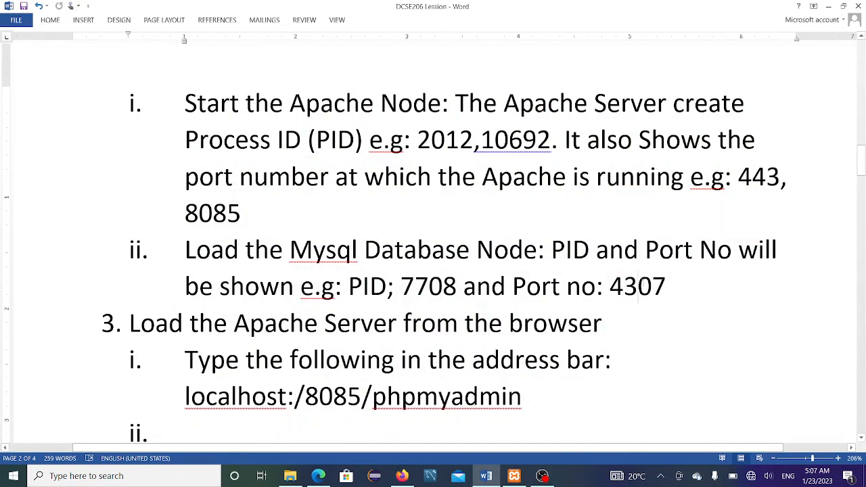
pyautogui.scroll(-1, 654, 324)
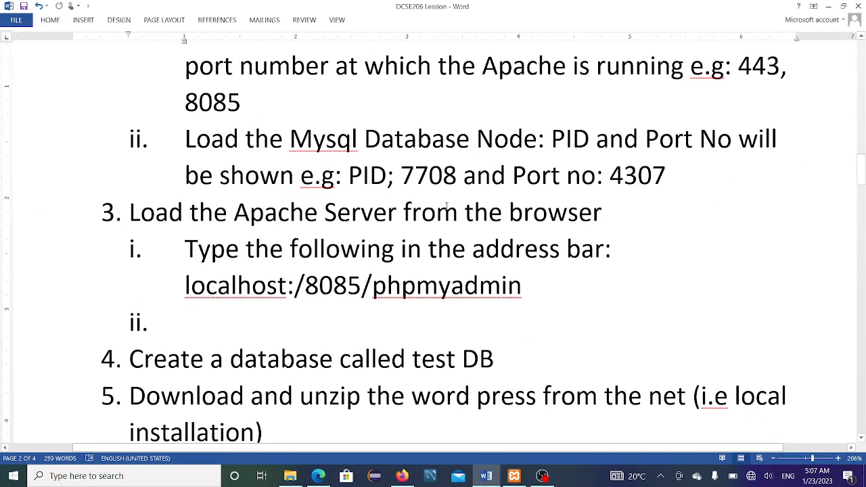
pyautogui.click(436, 212)
pyautogui.moveTo(185, 285); pyautogui.dragTo(558, 273)
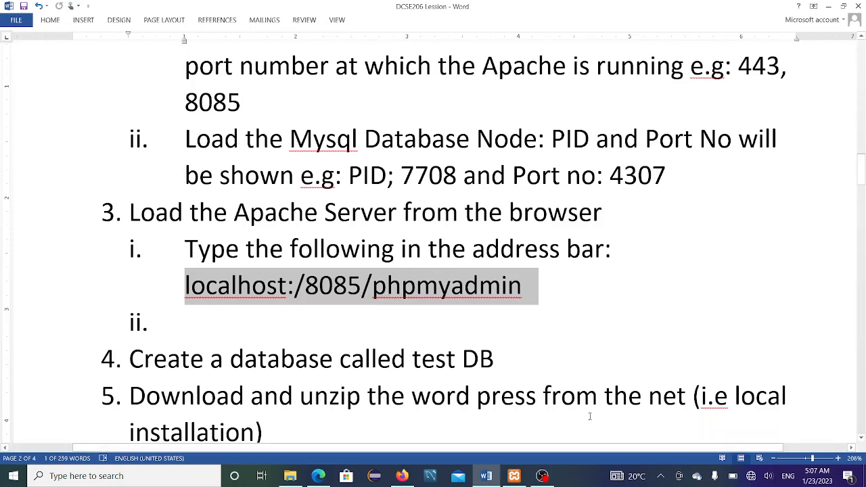
pyautogui.click(403, 477)
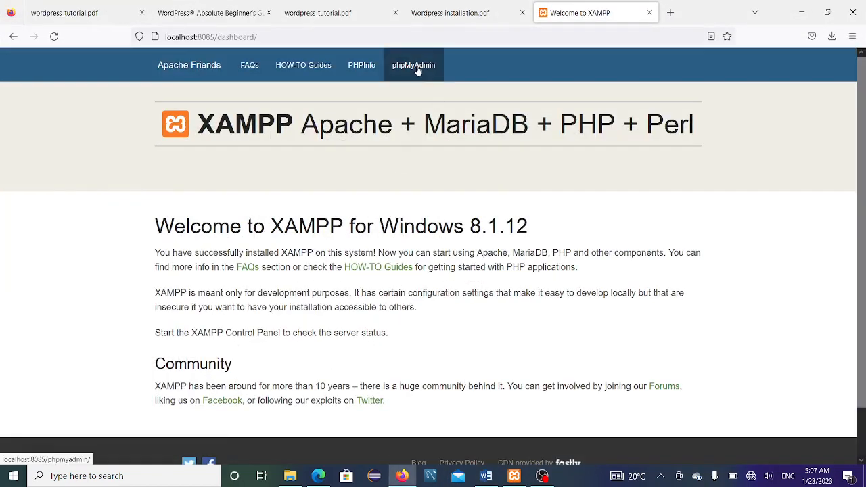
# Step: Open phpMyAdmin from the XAMPP dashboard's top bar, then minimise Firefox to read step 4
pyautogui.click(418, 71)
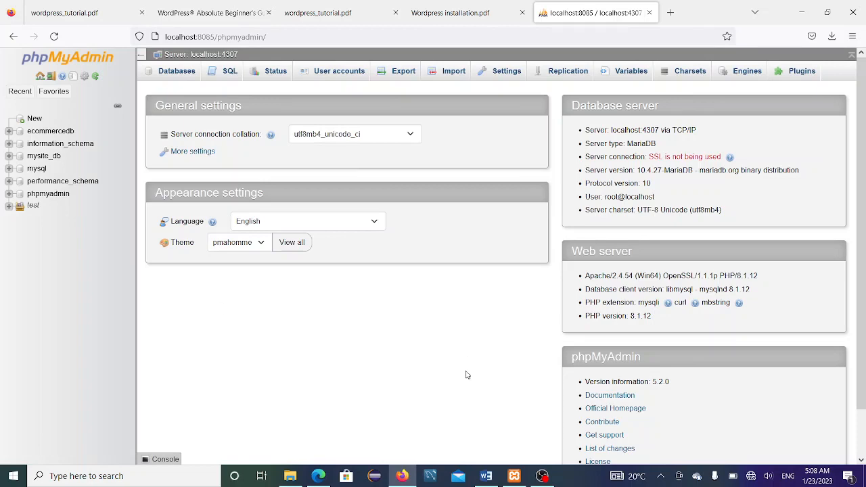
pyautogui.click(404, 473)
pyautogui.scroll(-3, 256, 245)
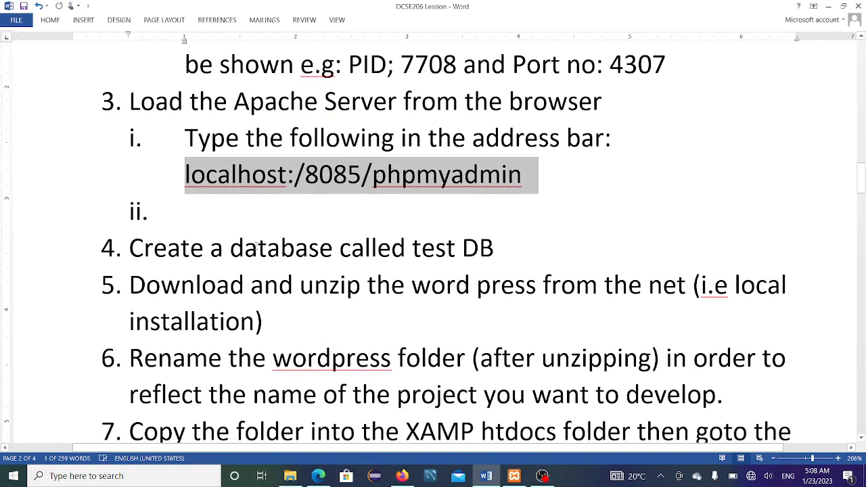
# Step: Select the line 'Create a database called test DB' and bring phpMyAdmin back
pyautogui.tripleClick(249, 251)
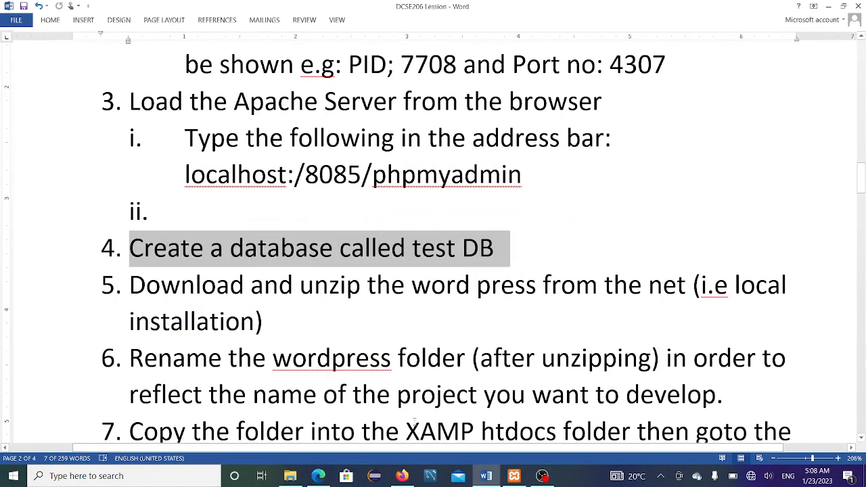
pyautogui.click(402, 476)
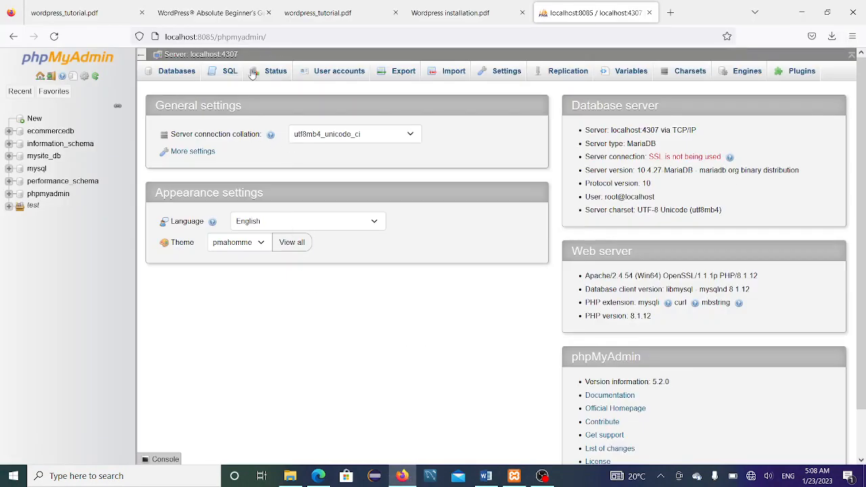
# Step: Create the ecommerce_for_books database from the Databases tab, then minimise Firefox to the notes
pyautogui.click(168, 72)
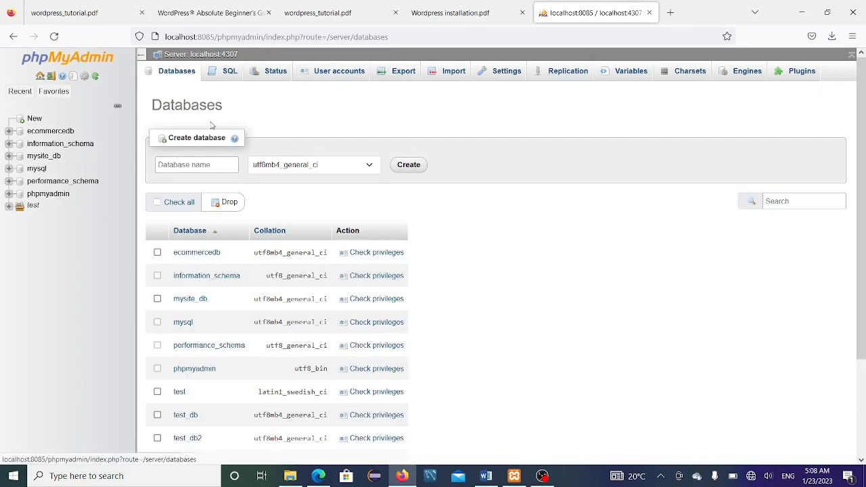
pyautogui.click(218, 164)
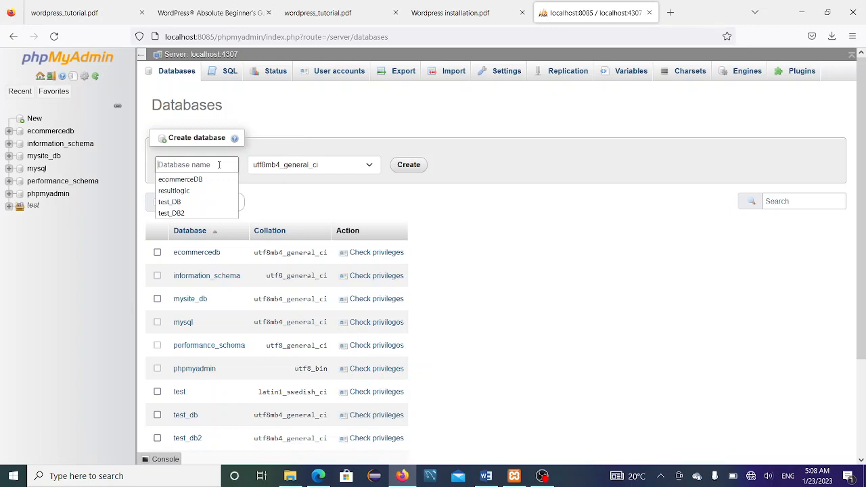
pyautogui.click(219, 165)
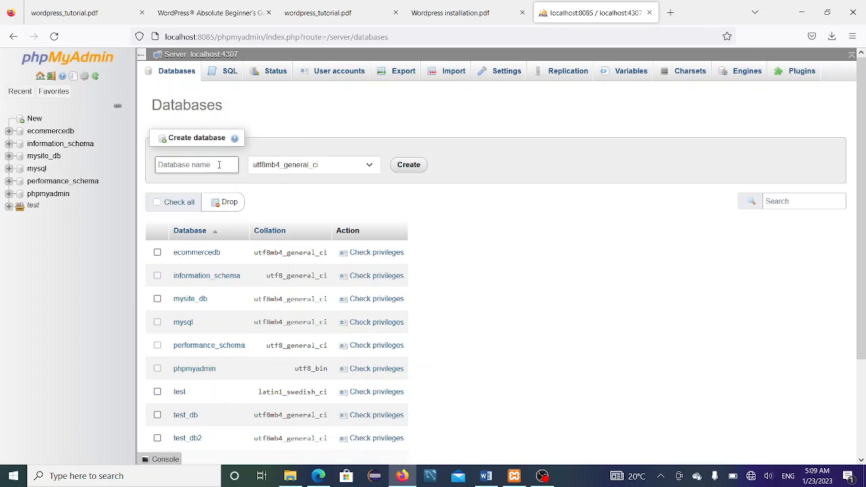
pyautogui.write('e')
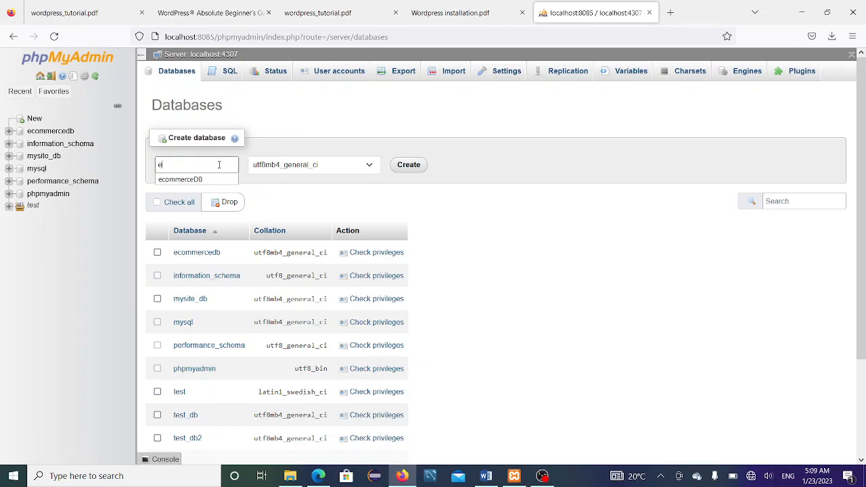
pyautogui.write('commerce_')
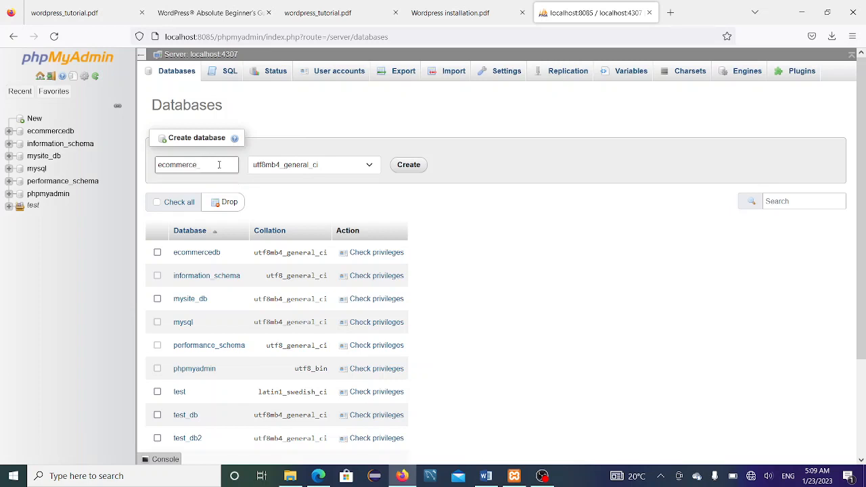
pyautogui.write('for_ books')
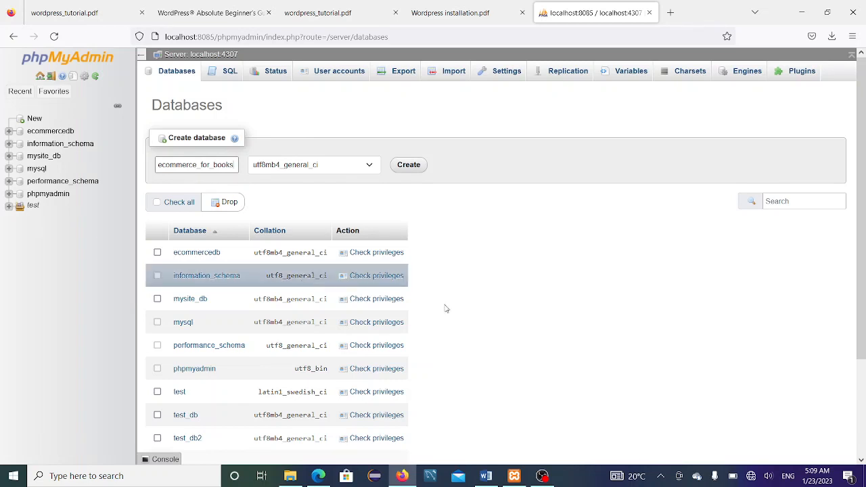
pyautogui.click(410, 165)
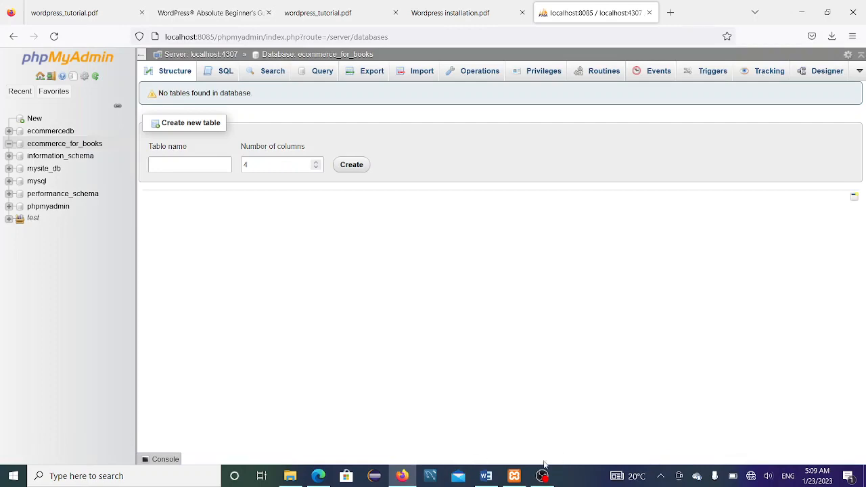
pyautogui.click(402, 476)
pyautogui.scroll(-2, 254, 252)
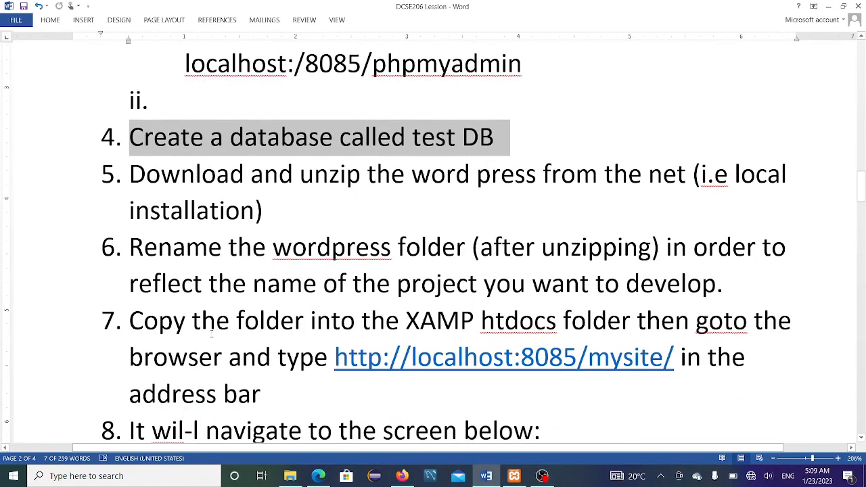
# Step: Find the wordpress-6.1.1 zip in Downloads and copy it
pyautogui.click(289, 476)
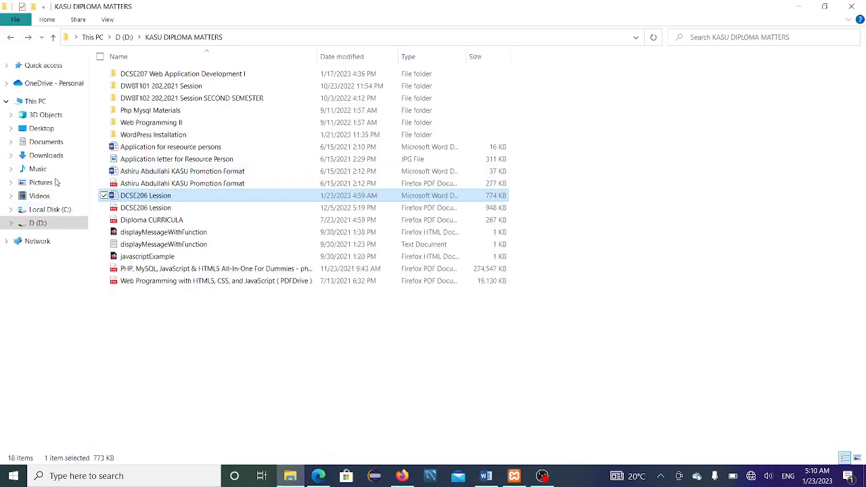
pyautogui.click(52, 157)
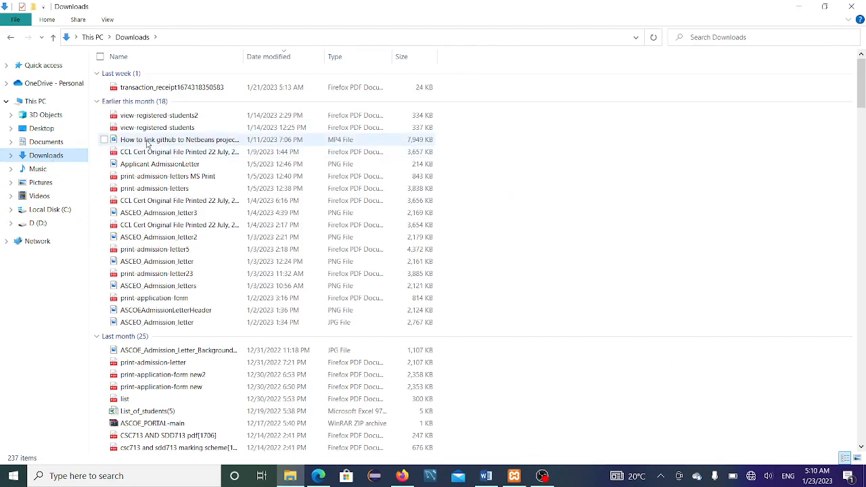
pyautogui.click(146, 140)
pyautogui.scroll(-15, 145, 141)
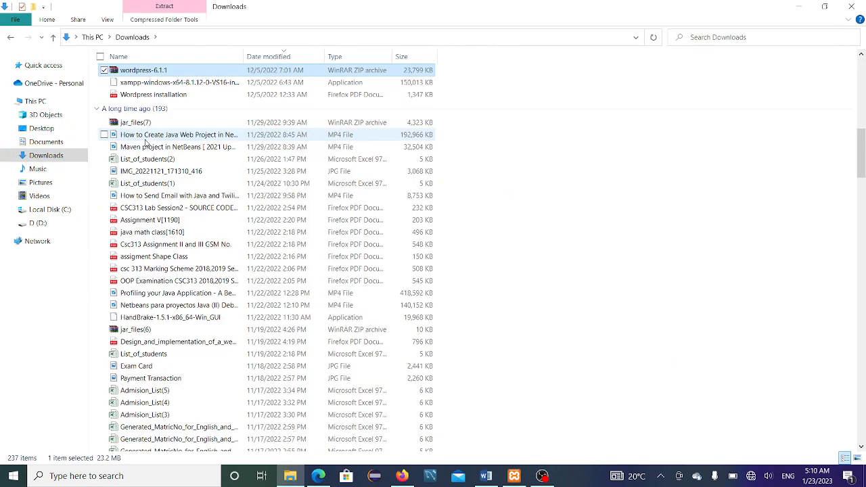
pyautogui.click(154, 71)
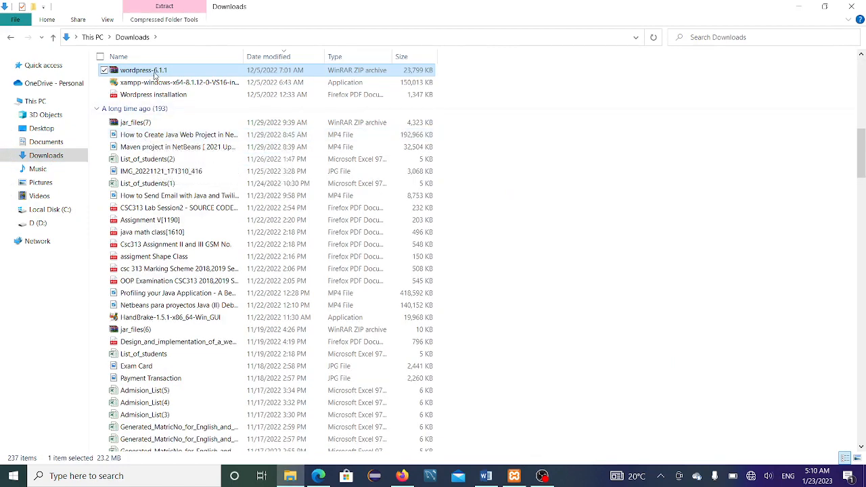
pyautogui.rightClick(154, 74)
# Step: Browse drive D for the KASU folders, briefly opening KASU MATTERS
pyautogui.click(47, 143)
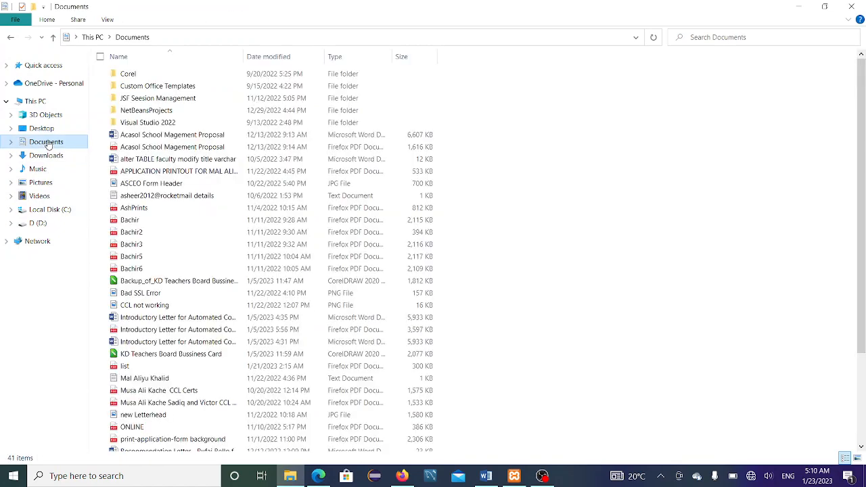
pyautogui.click(51, 224)
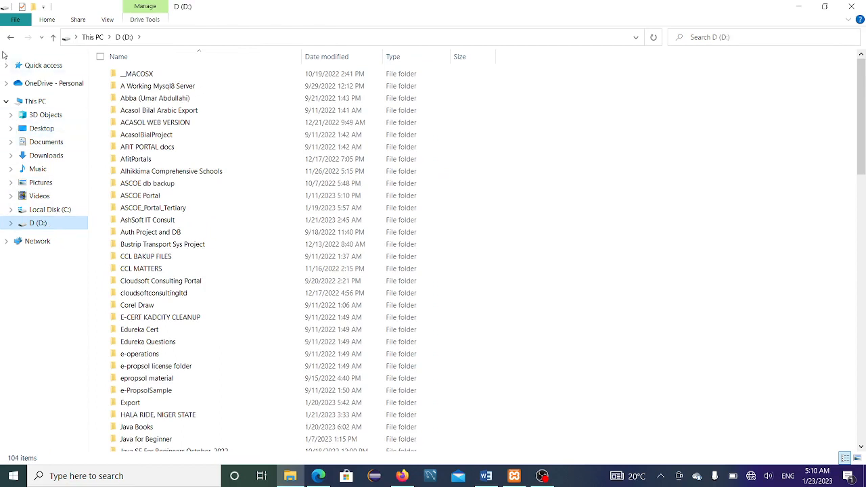
pyautogui.click(161, 274)
pyautogui.press('b')
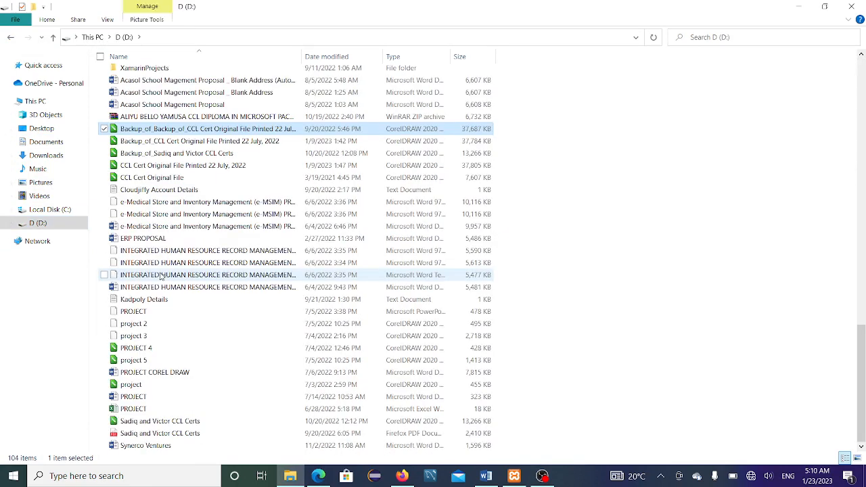
pyautogui.scroll(20, 150, 251)
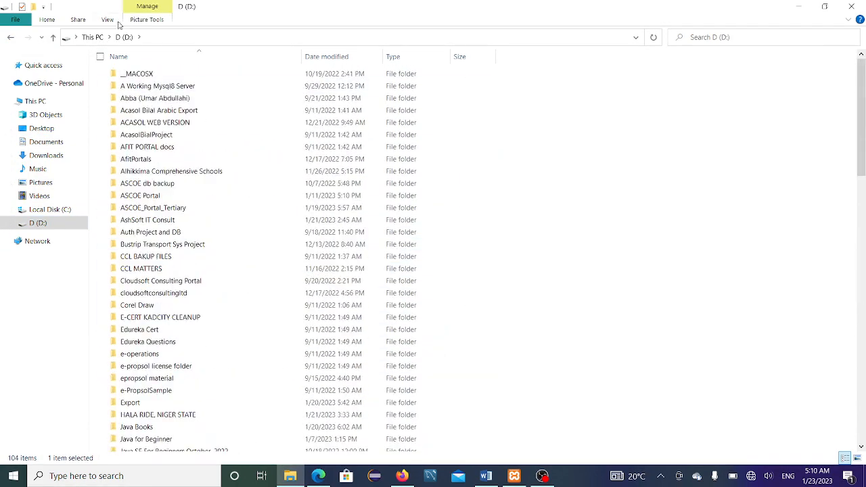
pyautogui.click(169, 111)
pyautogui.press('k')
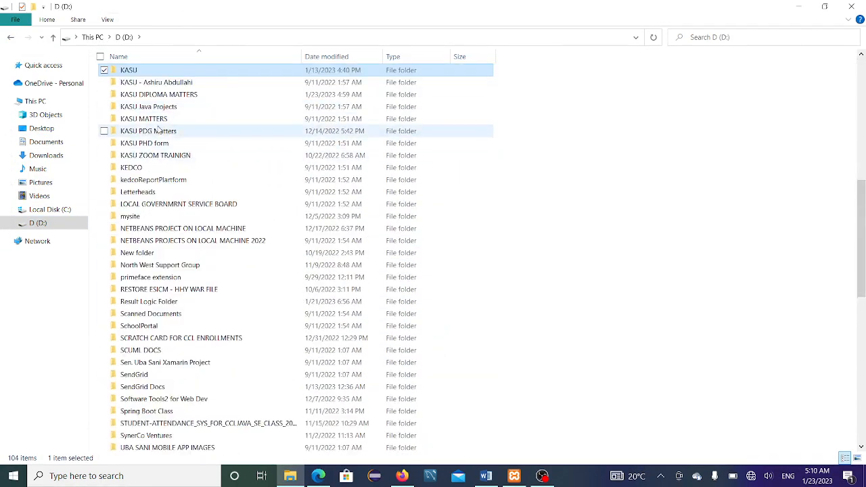
pyautogui.doubleClick(160, 120)
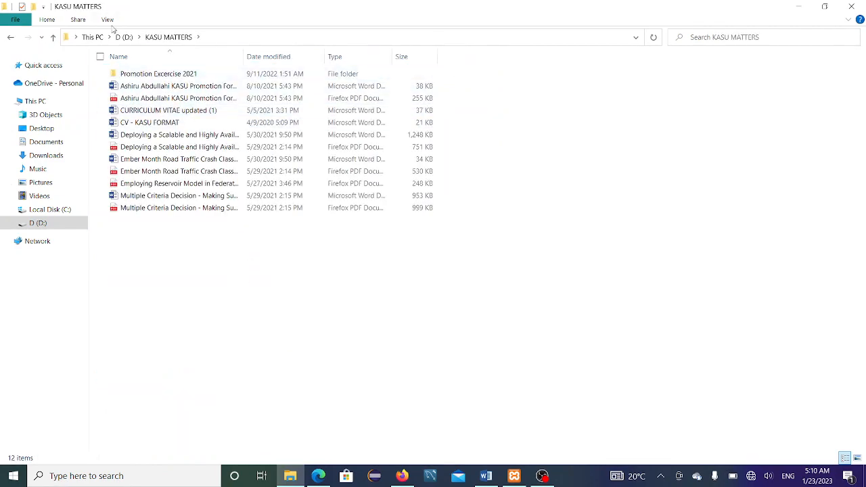
pyautogui.click(11, 38)
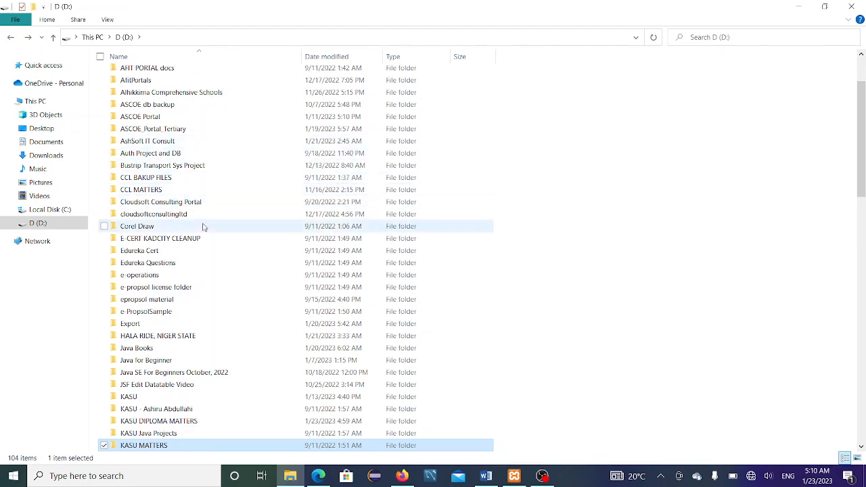
# Step: Open KASU DIPLOMA MATTERS and paste the wordpress-6.1.1 zip there
pyautogui.scroll(-1, 247, 306)
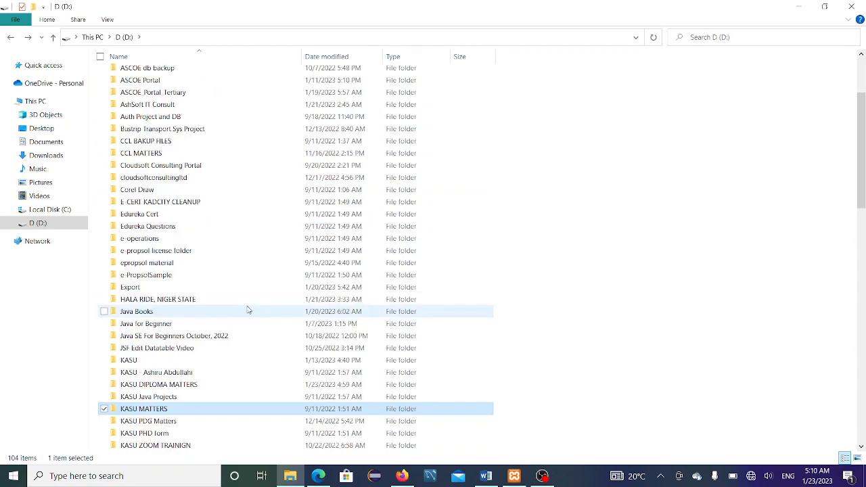
pyautogui.click(212, 389)
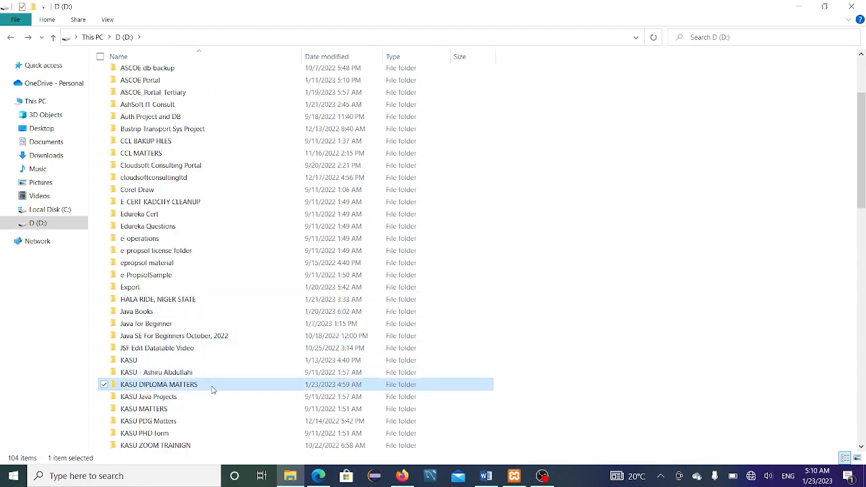
pyautogui.doubleClick(251, 387)
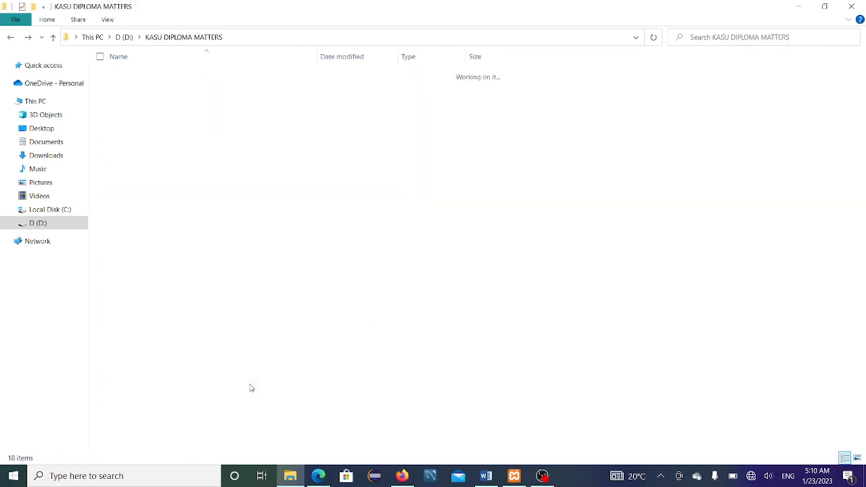
pyautogui.rightClick(288, 371)
pyautogui.click(214, 287)
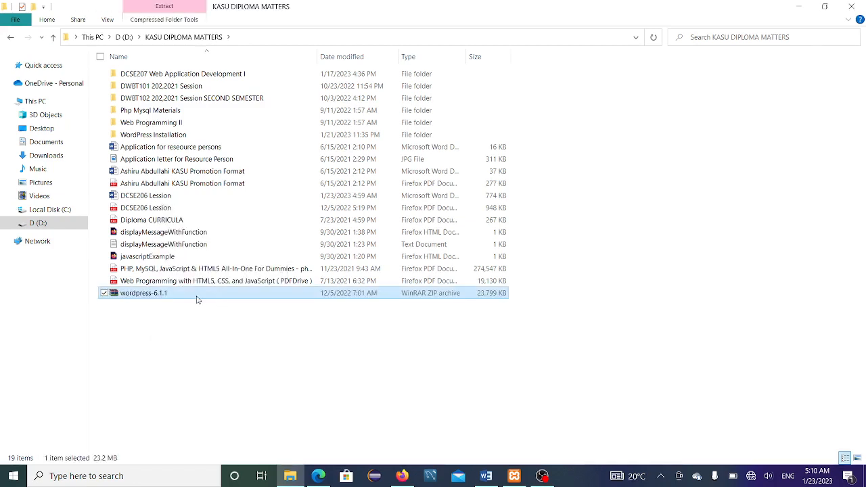
# Step: Extract the wordpress-6.1.1 archive here and review the unzip and rename steps in the notes
pyautogui.rightClick(197, 300)
pyautogui.click(122, 106)
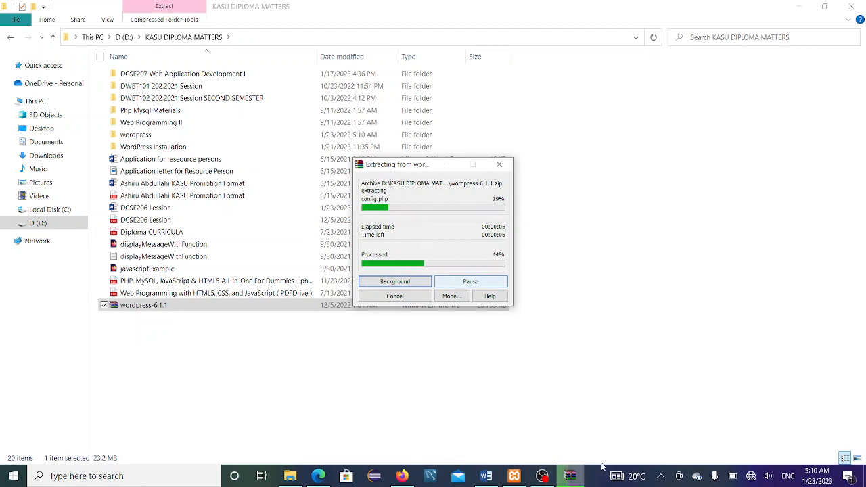
pyautogui.click(486, 475)
pyautogui.scroll(-2, 273, 289)
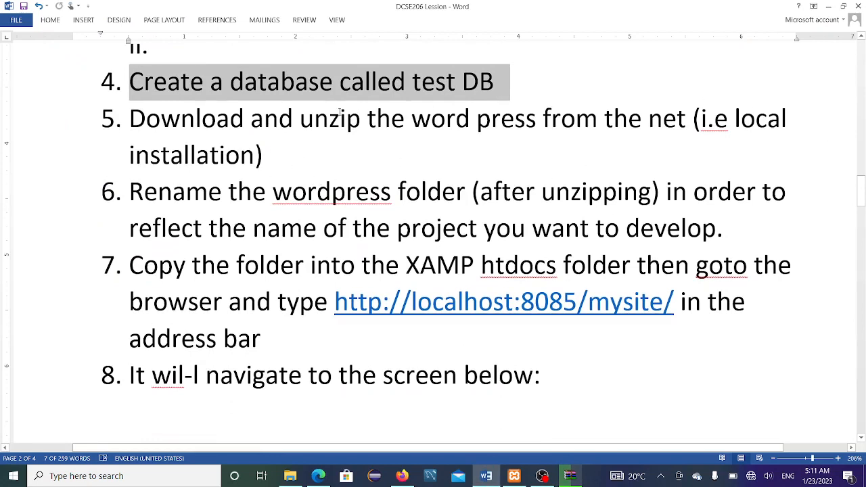
pyautogui.doubleClick(313, 118)
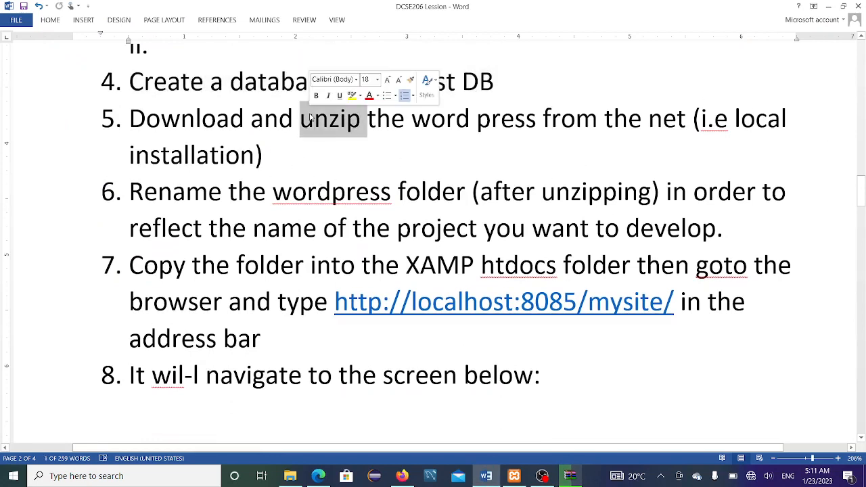
pyautogui.click(159, 193)
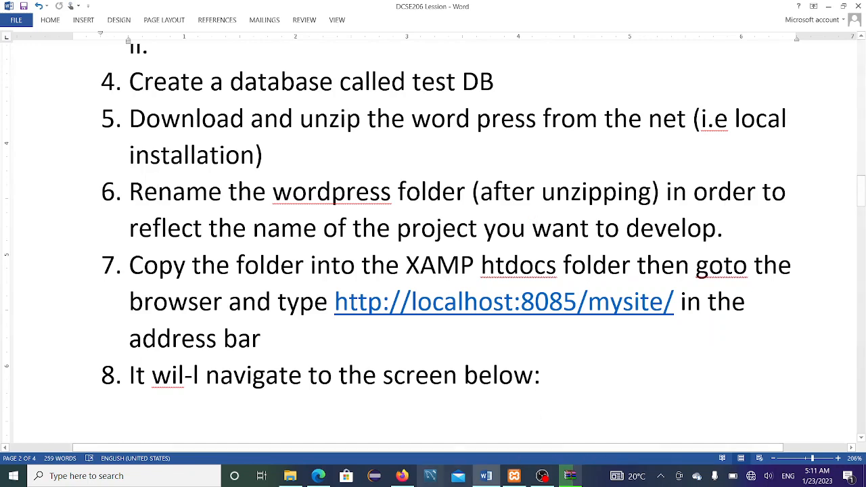
# Step: Once extraction finishes, open the new wordpress folder to check its contents
pyautogui.click(572, 477)
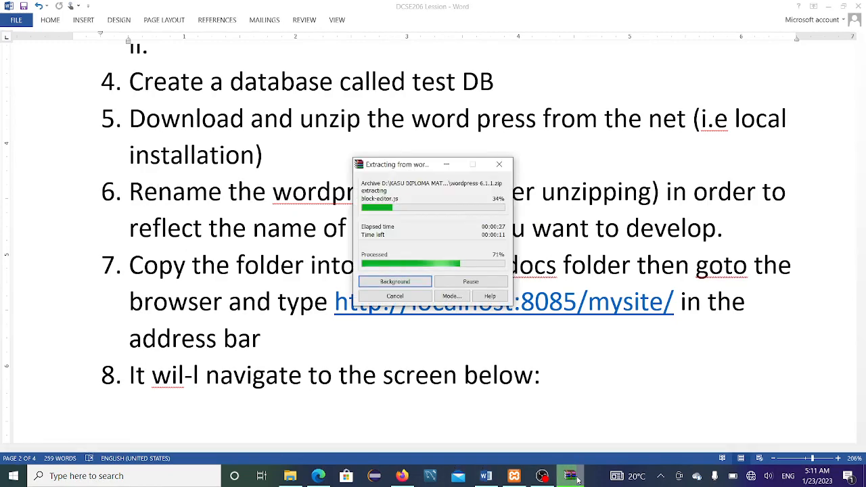
pyautogui.click(292, 477)
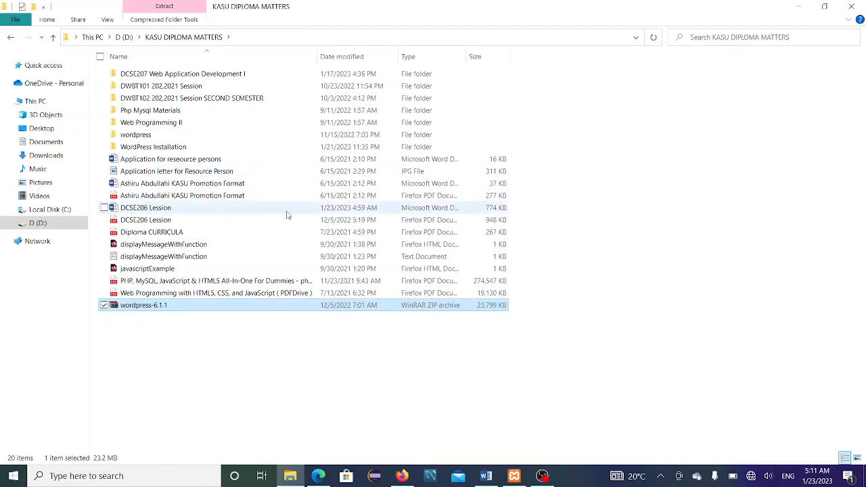
pyautogui.doubleClick(238, 134)
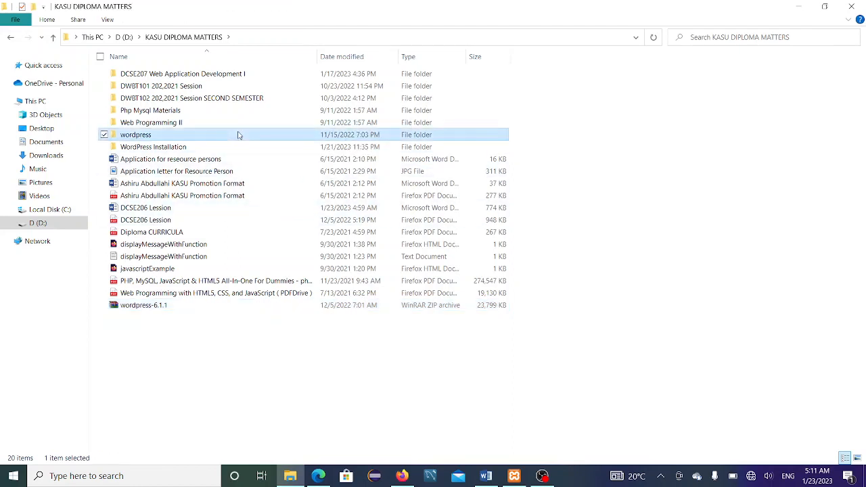
# Step: Rename the wordpress folder in KASU DIPLOMA MATTERS to bookshub, discarding earlier name attempts
pyautogui.click(12, 38)
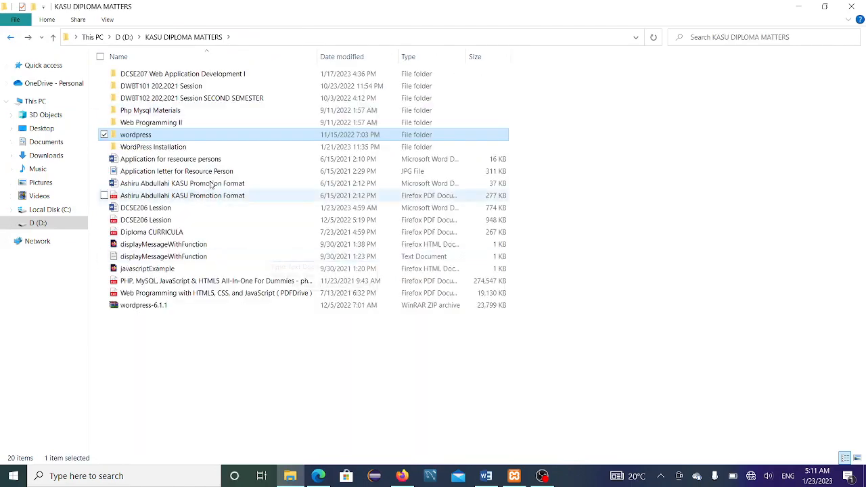
pyautogui.rightClick(194, 136)
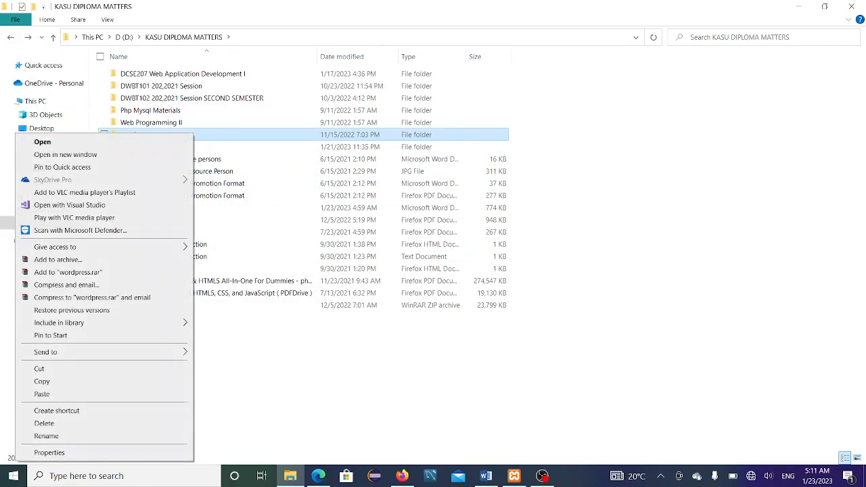
pyautogui.click(116, 437)
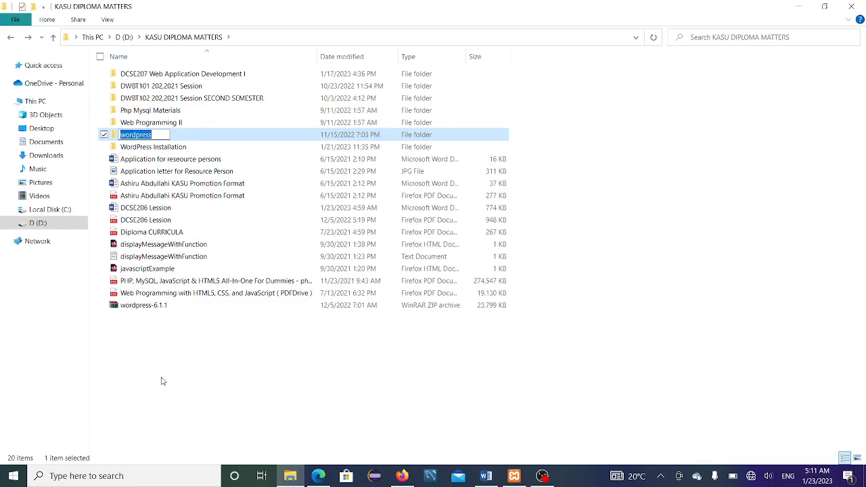
pyautogui.write('e')
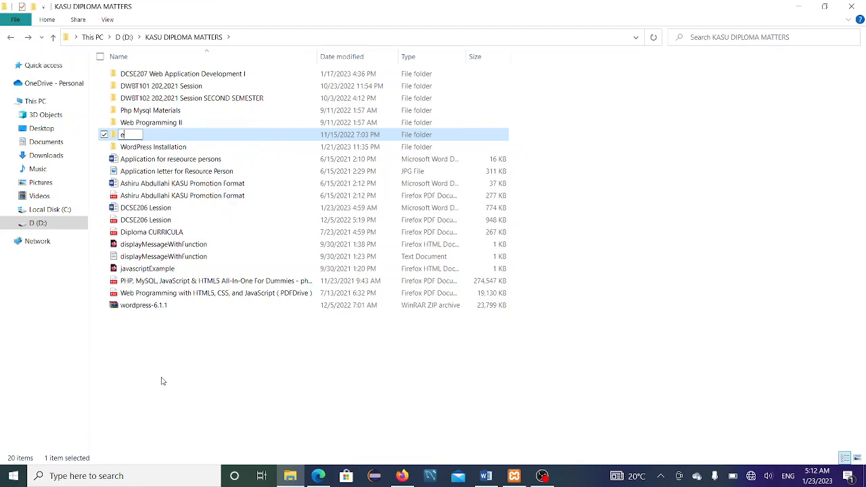
pyautogui.write('_')
pyautogui.press('BackSpace')
pyautogui.press('BackSpace')
pyautogui.write('bookse')
pyautogui.press('BackSpace')
pyautogui.press('BackSpace')
pyautogui.press('BackSpace')
pyautogui.press('BackSpace')
pyautogui.press('BackSpace')
pyautogui.press('BackSpace')
pyautogui.write('electronicbook')
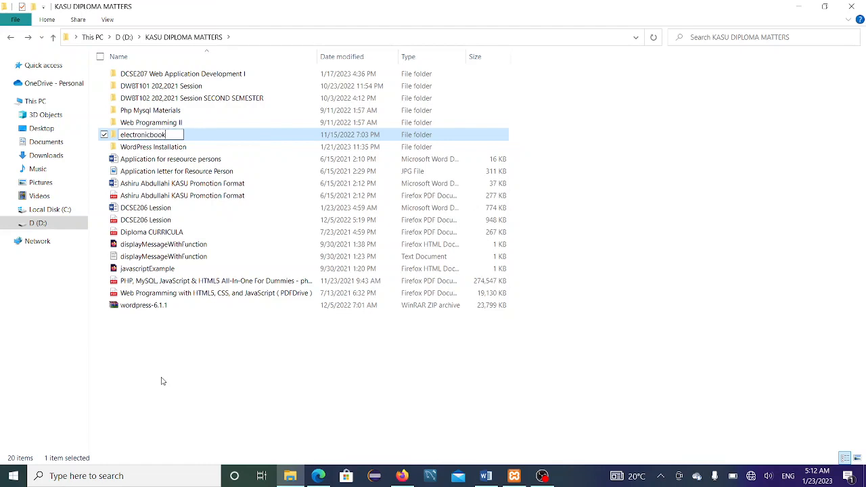
pyautogui.write('s')
pyautogui.press('BackSpace')
pyautogui.press('BackSpace')
pyautogui.press('BackSpace')
pyautogui.press('BackSpace')
pyautogui.press('BackSpace')
pyautogui.press('BackSpace')
pyautogui.press('BackSpace')
pyautogui.press('BackSpace')
pyautogui.press('BackSpace')
pyautogui.press('BackSpace')
pyautogui.press('BackSpace')
pyautogui.press('BackSpace')
pyautogui.press('BackSpace')
pyautogui.press('BackSpace')
pyautogui.press('BackSpace')
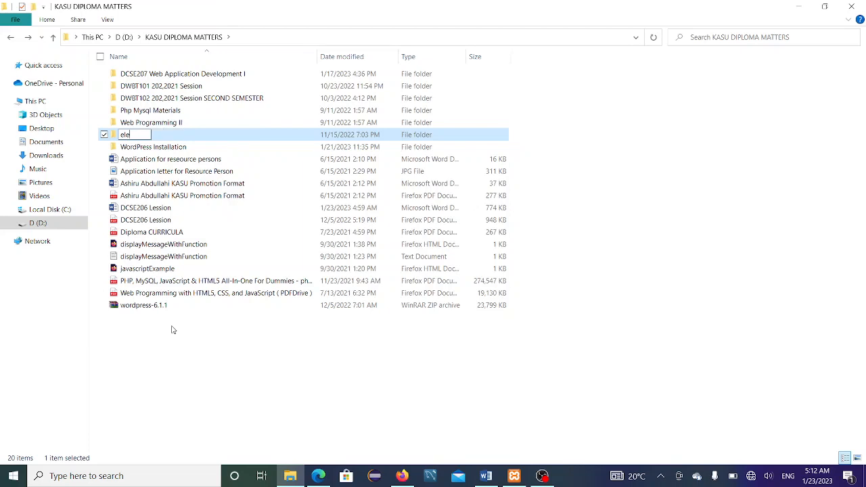
pyautogui.write('bookshub')
pyautogui.click(552, 147)
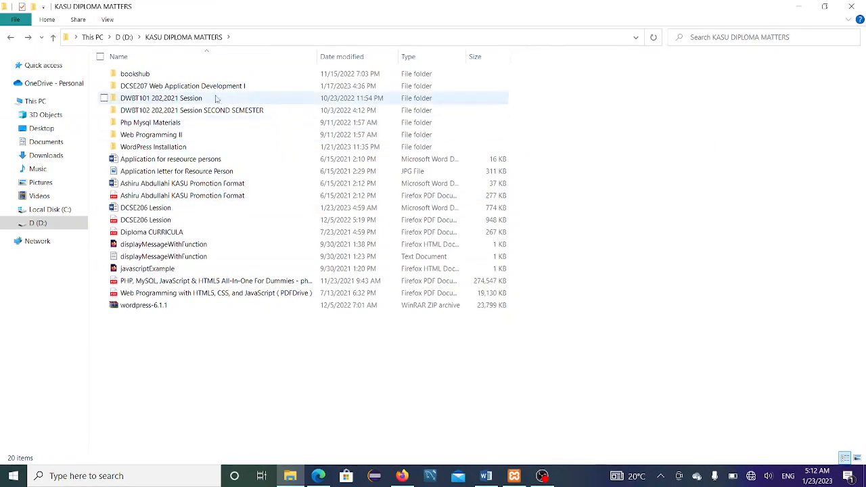
pyautogui.click(172, 75)
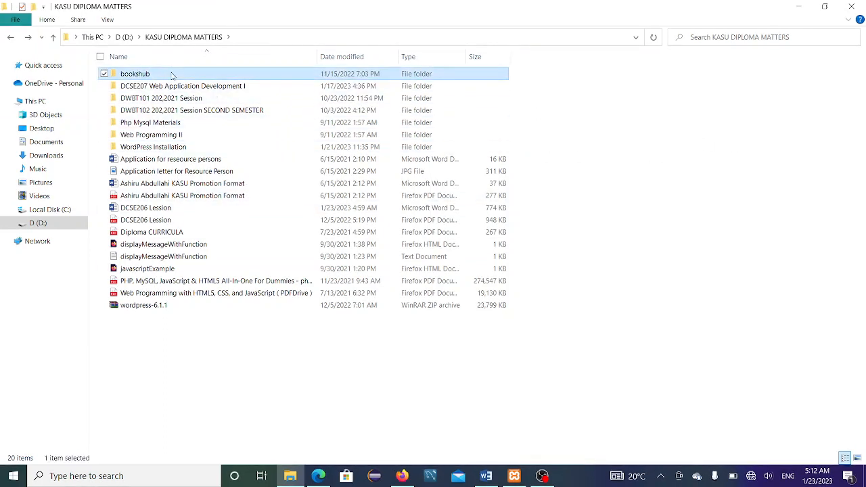
pyautogui.rightClick(172, 75)
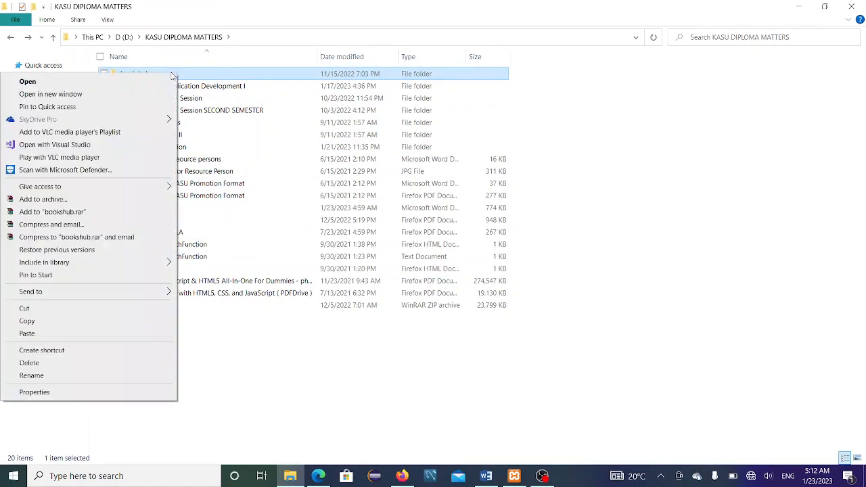
pyautogui.click(106, 325)
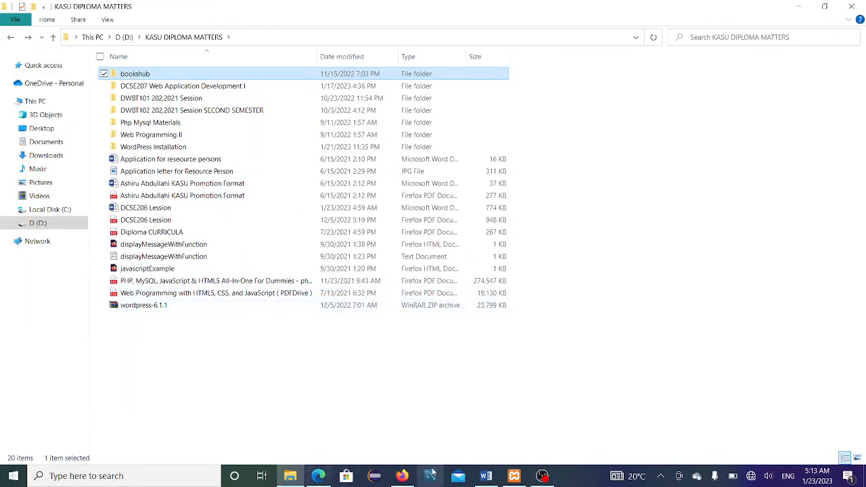
pyautogui.click(486, 475)
pyautogui.scroll(-1, 344, 351)
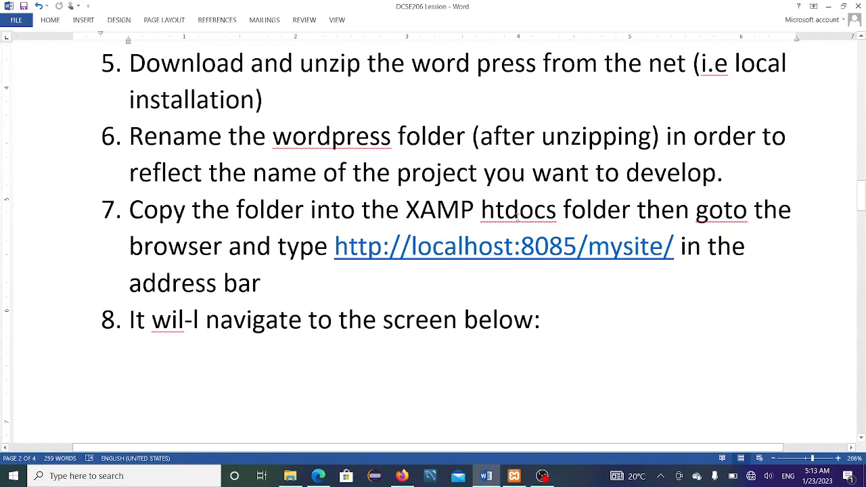
# Step: Browse Local Disk (C:) through Program Files, Apache Software Foundation and Program Files (x86)
pyautogui.click(290, 476)
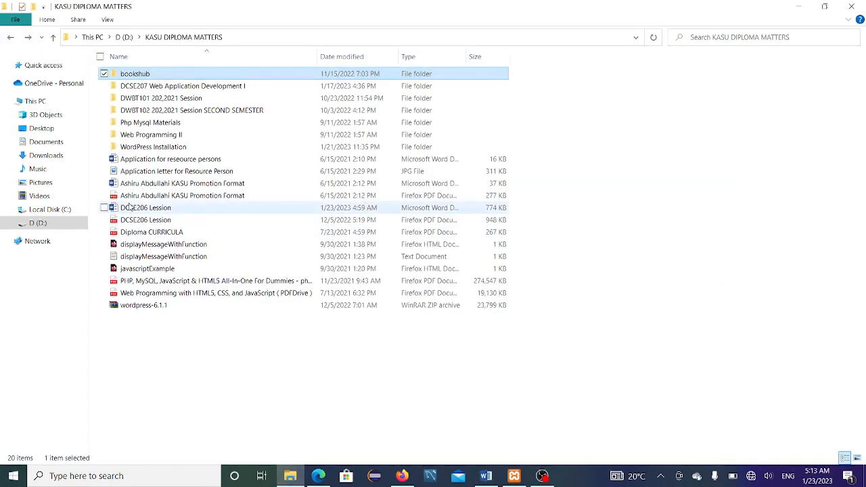
pyautogui.click(70, 212)
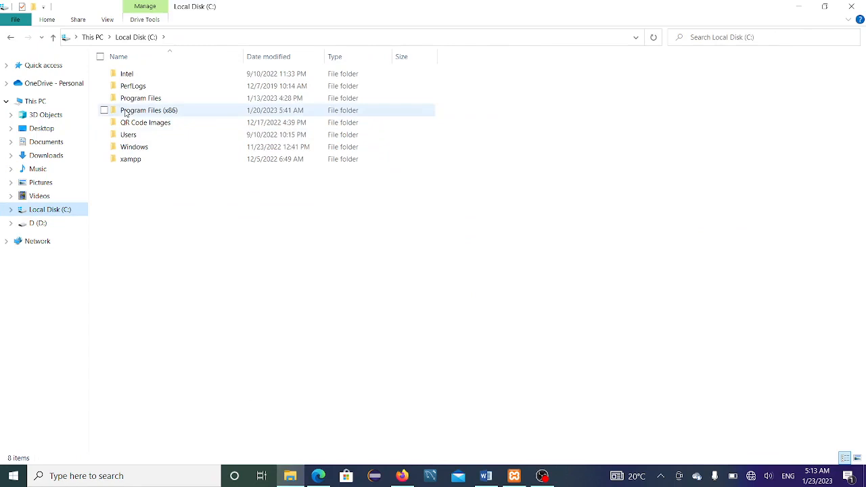
pyautogui.doubleClick(158, 100)
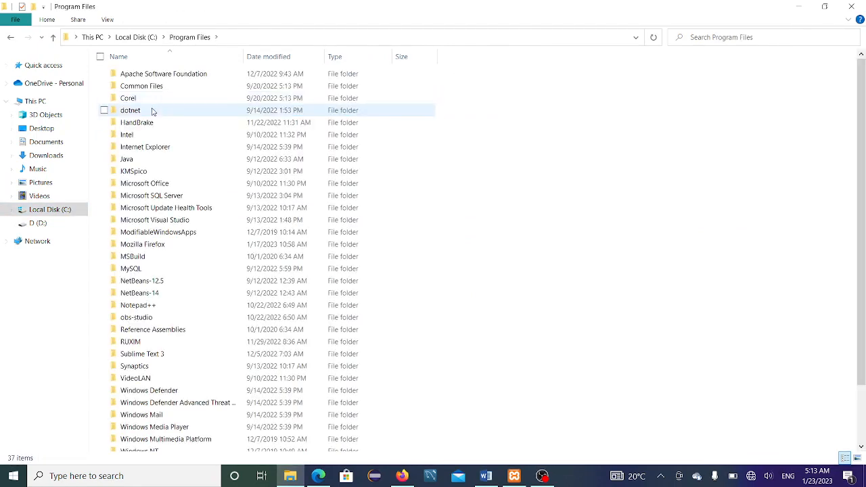
pyautogui.doubleClick(155, 76)
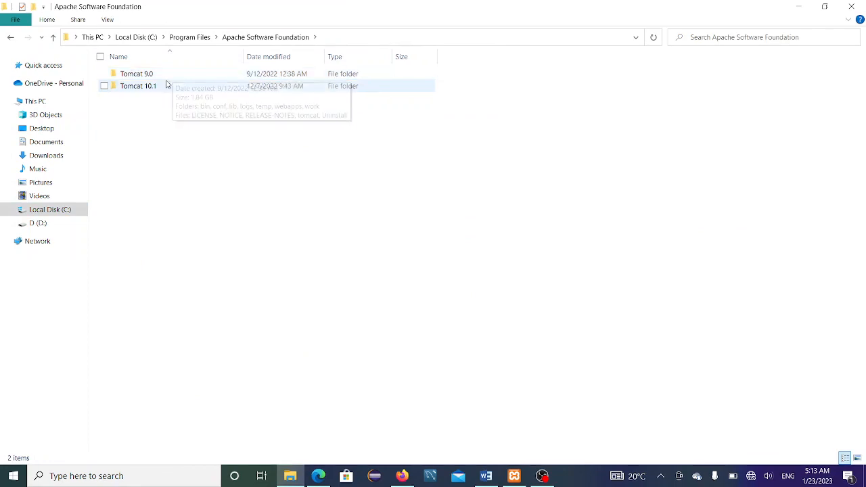
pyautogui.hotkey('alt', 'Left')
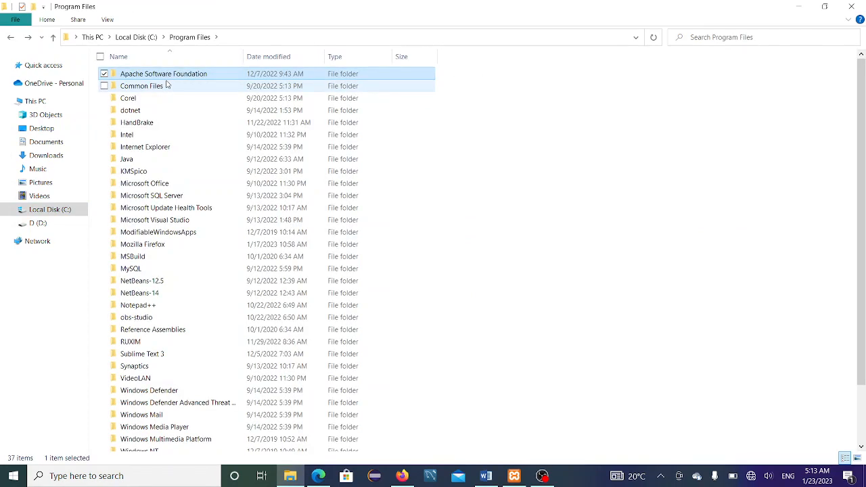
pyautogui.click(10, 36)
pyautogui.doubleClick(155, 111)
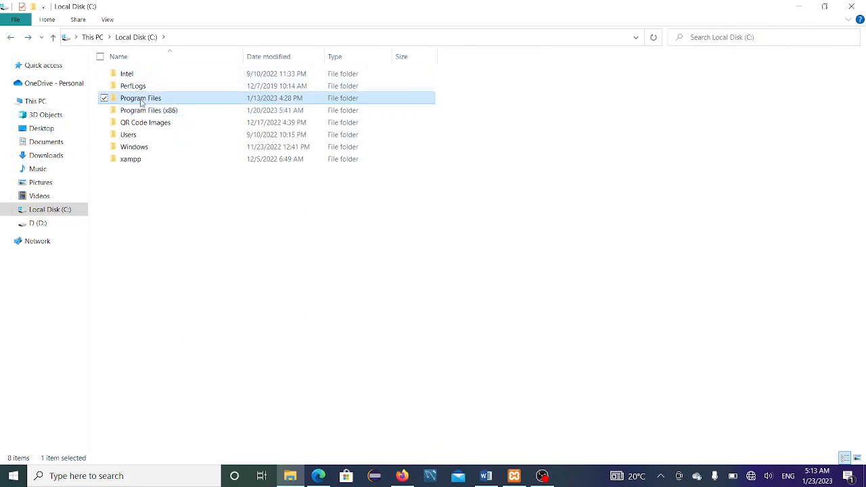
pyautogui.doubleClick(142, 100)
pyautogui.click(144, 98)
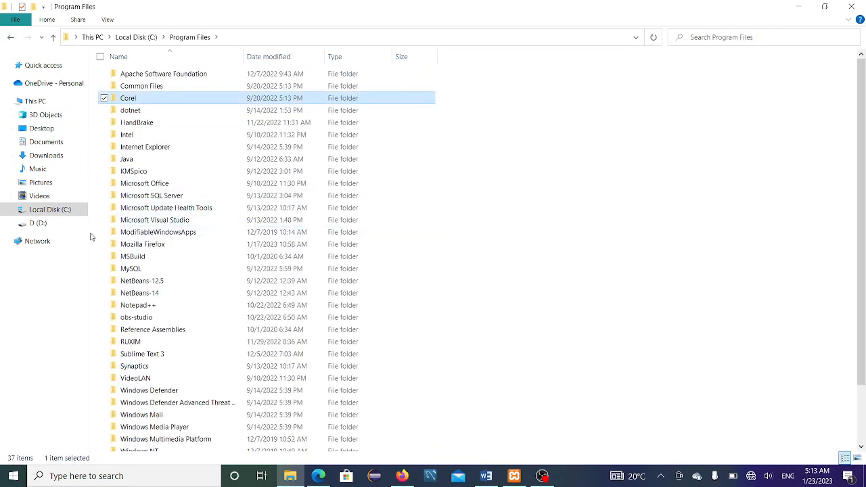
# Step: Look through the D drive for folders starting with X
pyautogui.click(39, 224)
pyautogui.click(135, 146)
pyautogui.press('x')
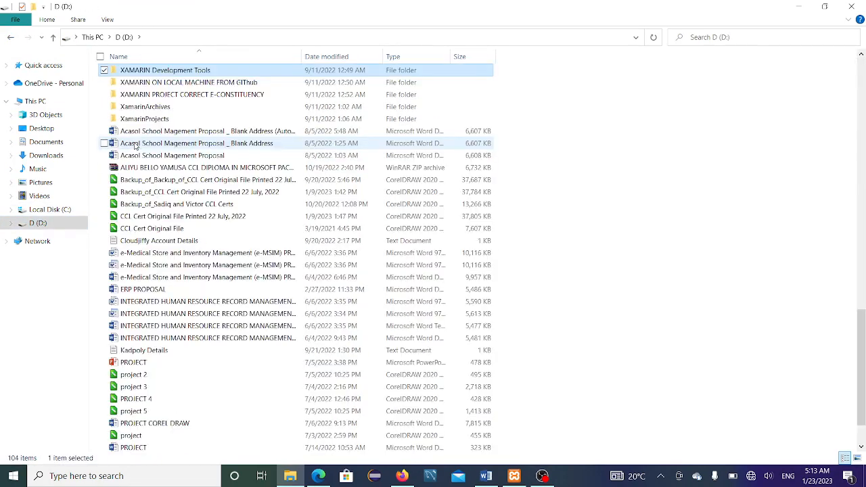
pyautogui.click(169, 82)
pyautogui.press('Down')
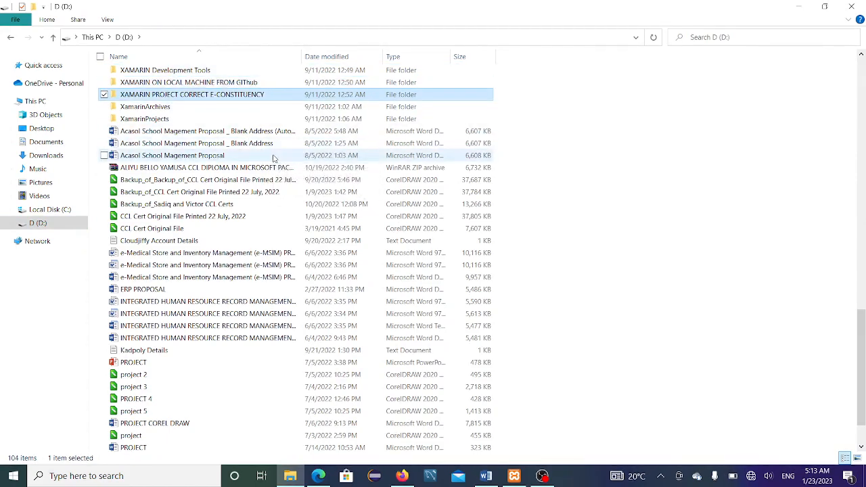
# Step: Open Program Files > Apache Software Foundation > Tomcat 9.0, back out, and bring up XAMPP Control Panel
pyautogui.click(11, 38)
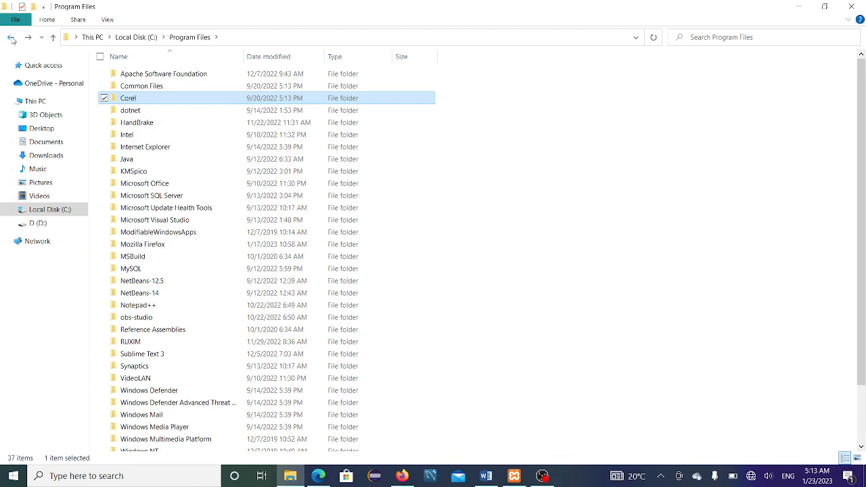
pyautogui.click(11, 38)
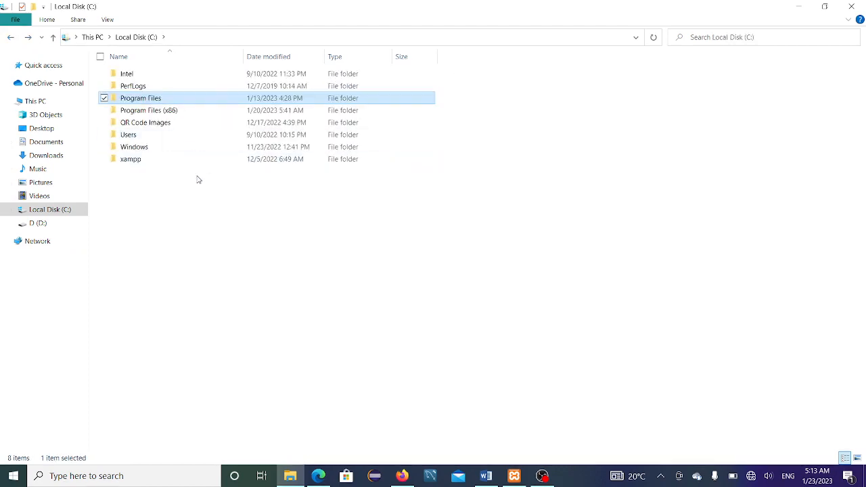
pyautogui.doubleClick(169, 101)
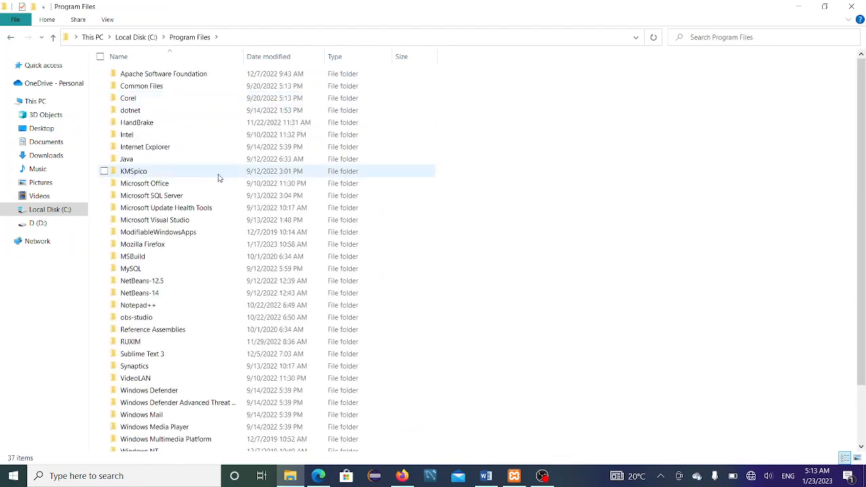
pyautogui.click(203, 146)
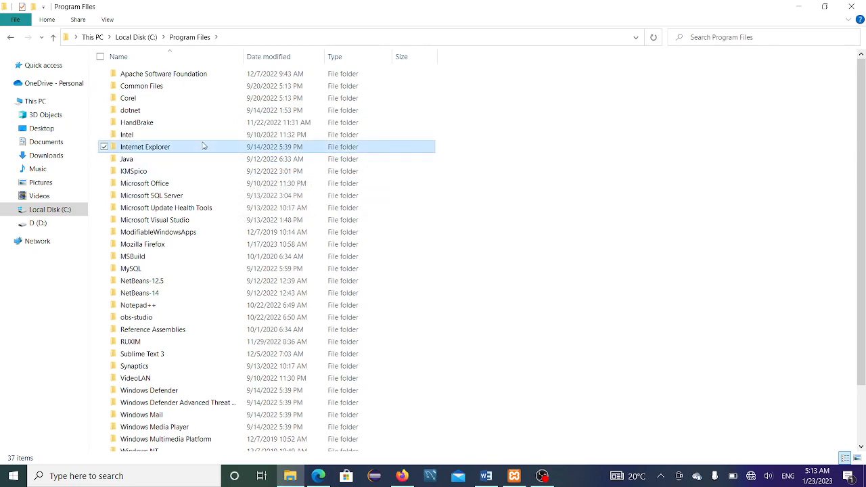
pyautogui.doubleClick(169, 74)
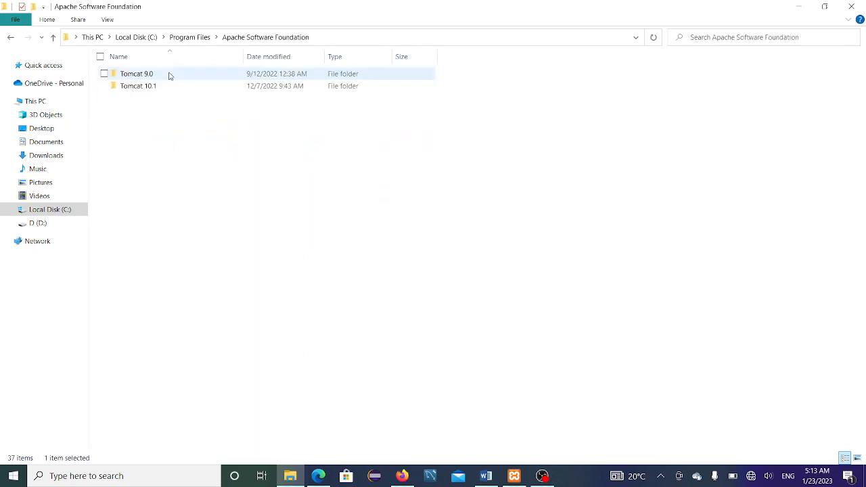
pyautogui.doubleClick(170, 75)
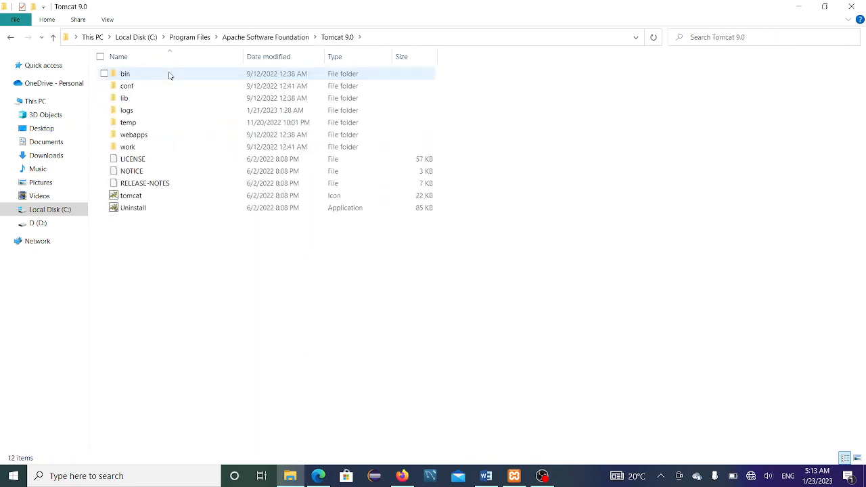
pyautogui.click(12, 39)
pyautogui.click(13, 39)
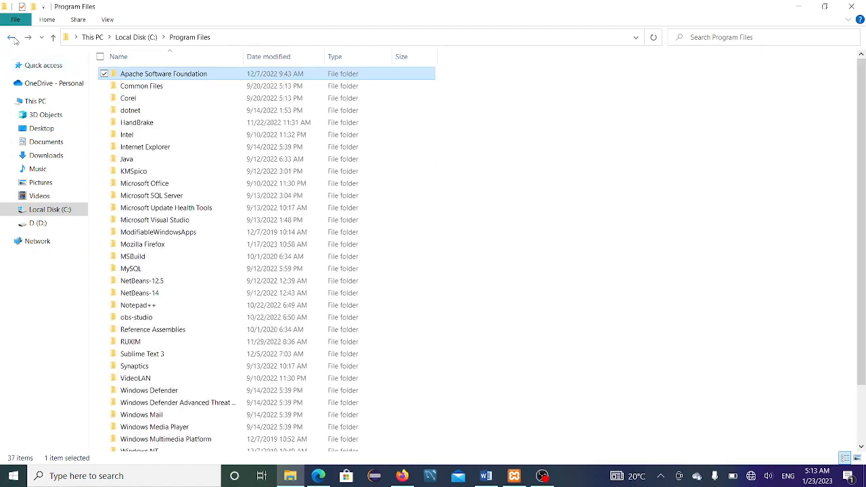
pyautogui.click(514, 476)
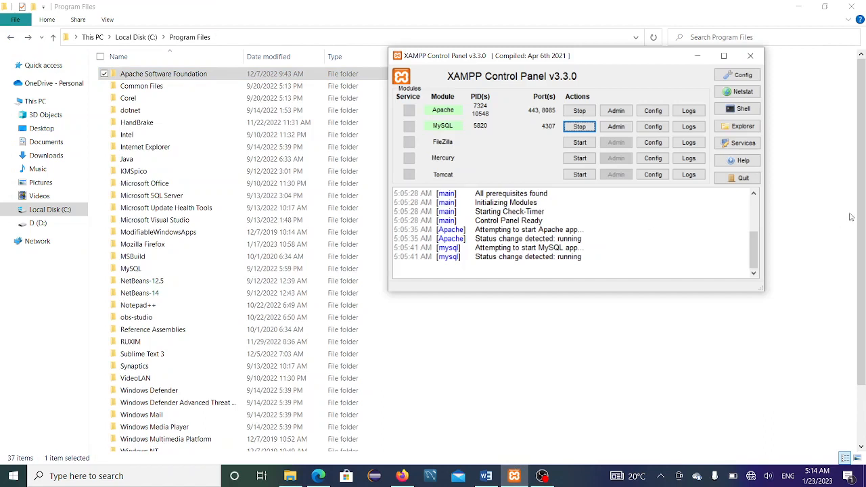
# Step: Scroll the XAMPP log to confirm Apache and MySQL are running, then show Local Disk (C:) in Explorer
pyautogui.moveTo(753, 232); pyautogui.dragTo(748, 202)
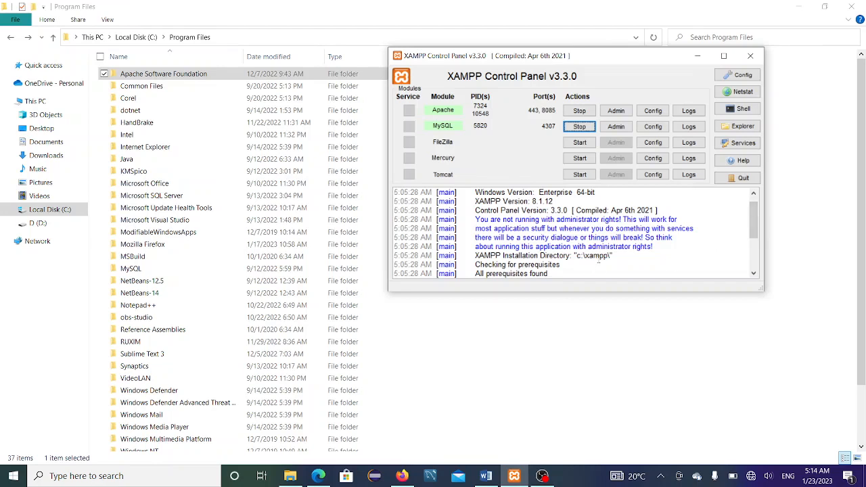
pyautogui.click(68, 211)
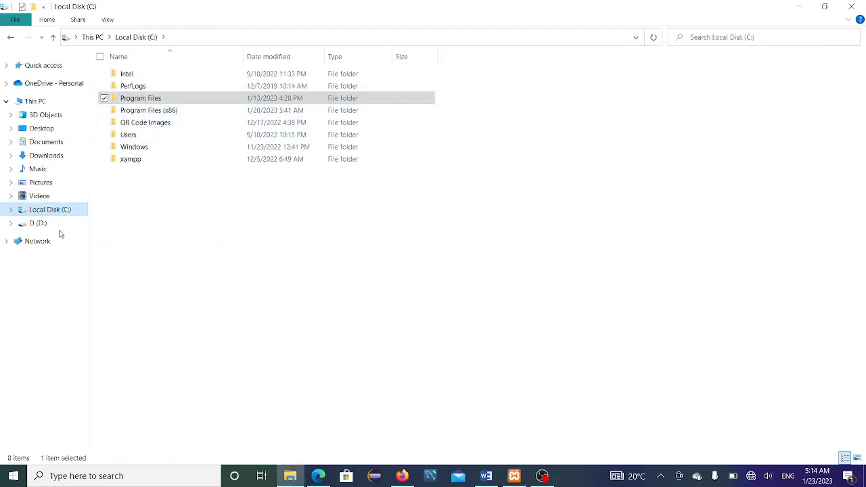
# Step: Paste the bookshub folder into C:\xampp\htdocs, then return to phpMyAdmin in Firefox
pyautogui.click(170, 176)
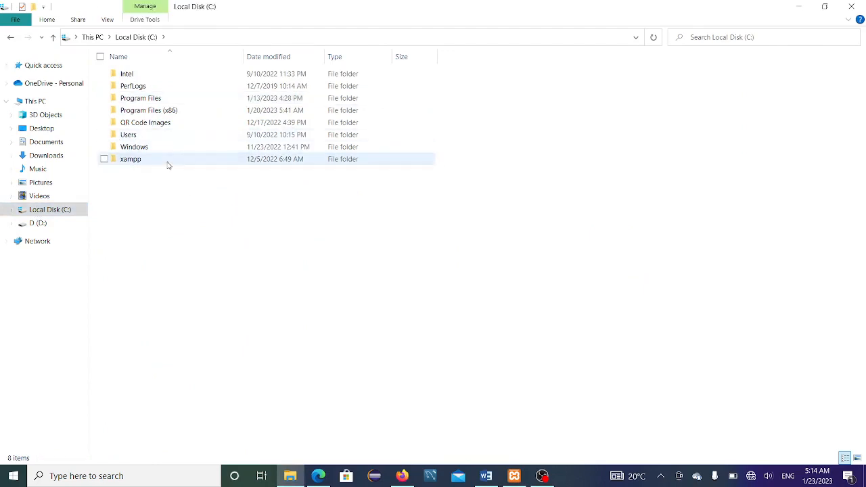
pyautogui.doubleClick(167, 161)
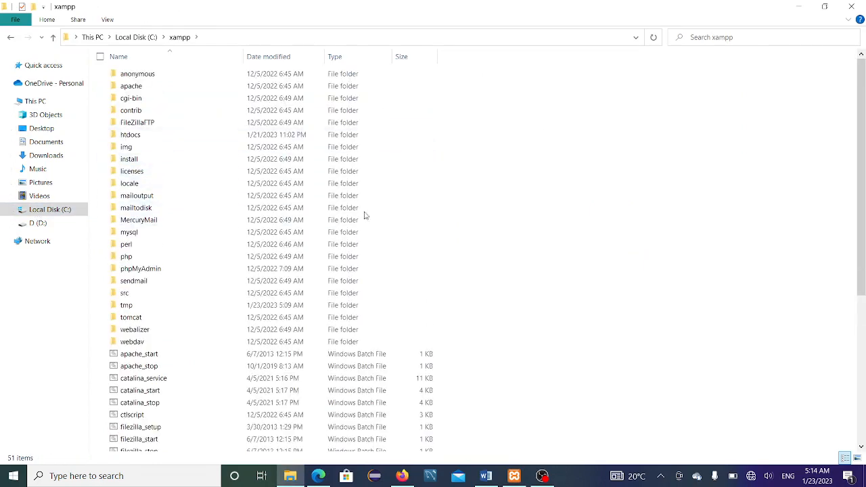
pyautogui.doubleClick(174, 137)
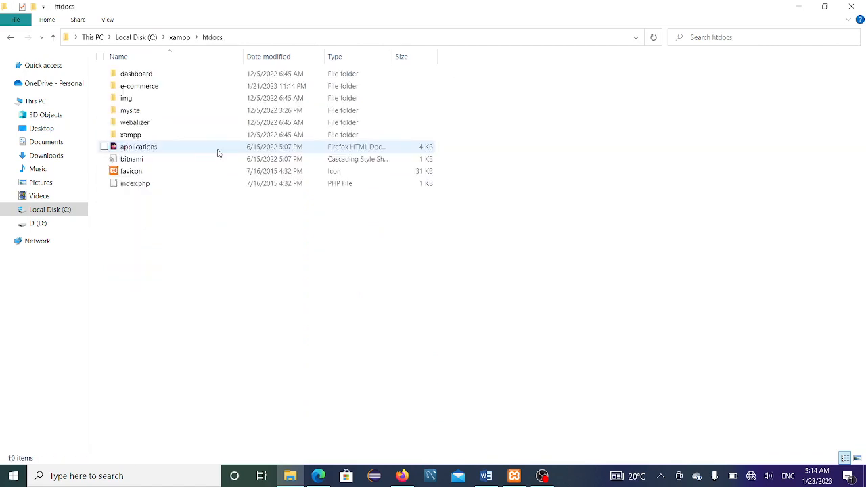
pyautogui.rightClick(329, 269)
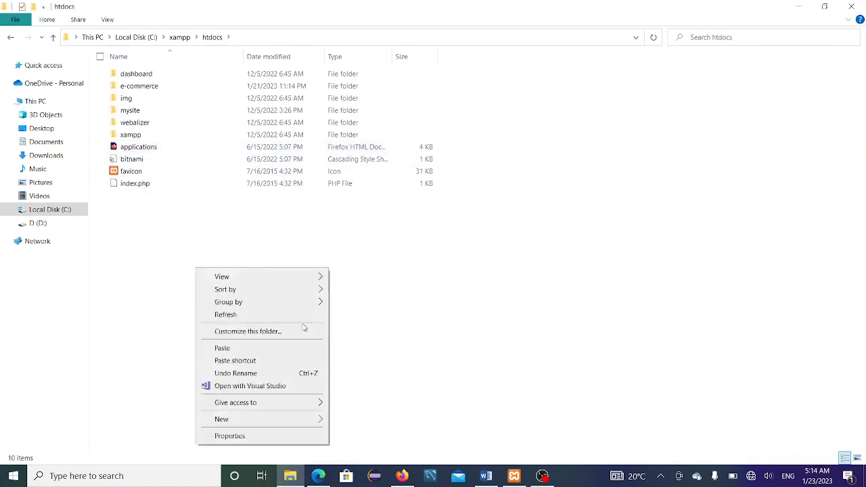
pyautogui.click(265, 349)
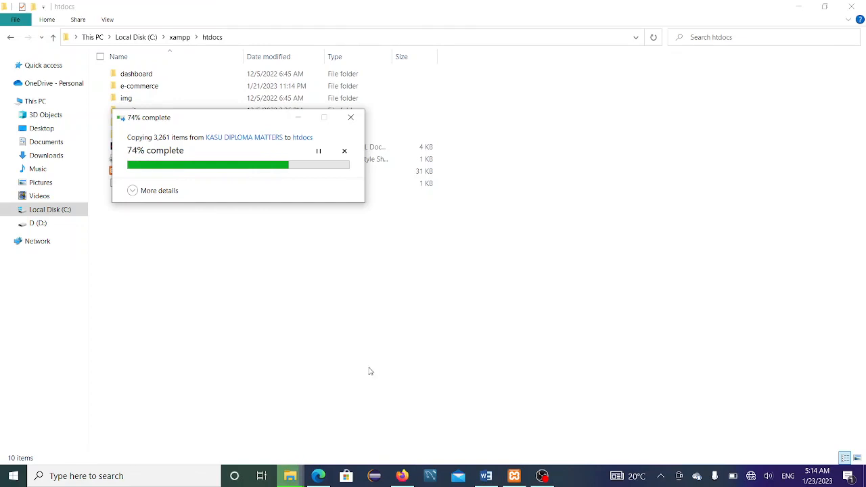
pyautogui.click(413, 353)
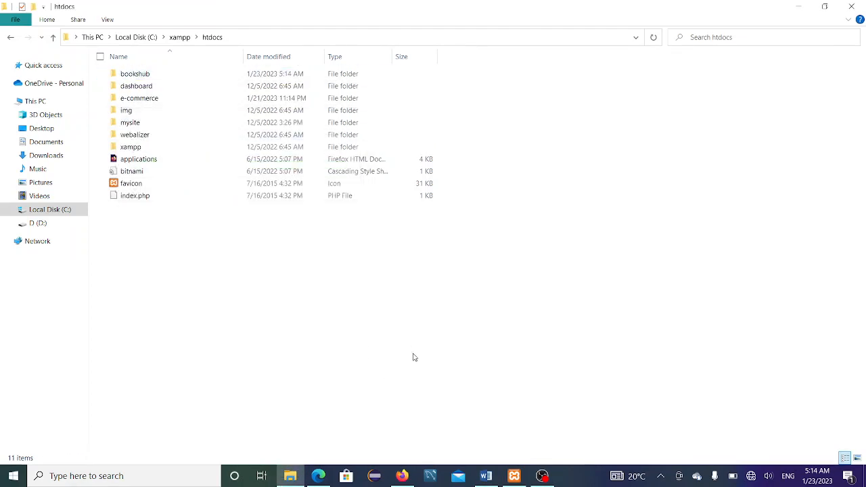
pyautogui.click(402, 476)
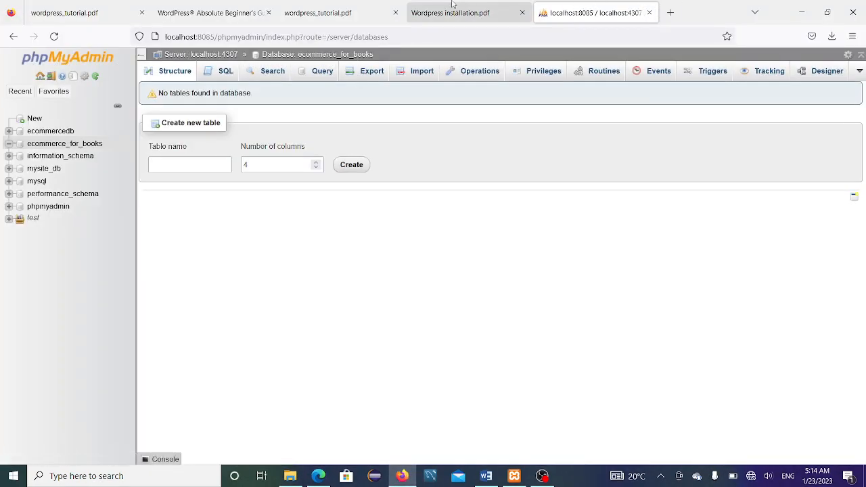
# Step: Load localhost:8085/bookshub in a new tab to reach the WordPress setup page
pyautogui.click(672, 13)
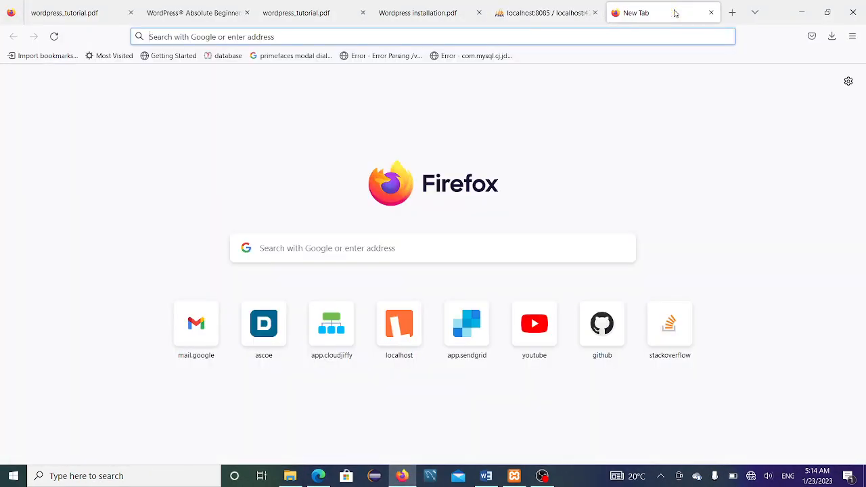
pyautogui.write('lo')
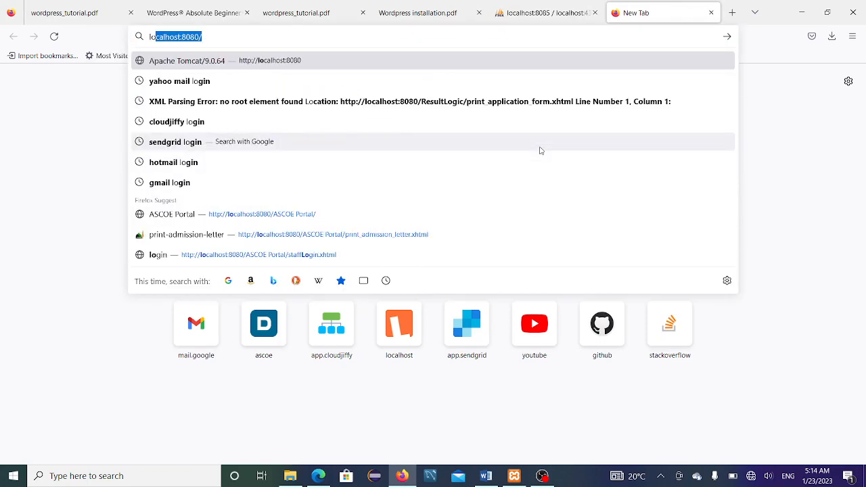
pyautogui.press('Right')
pyautogui.press('BackSpace')
pyautogui.press('BackSpace')
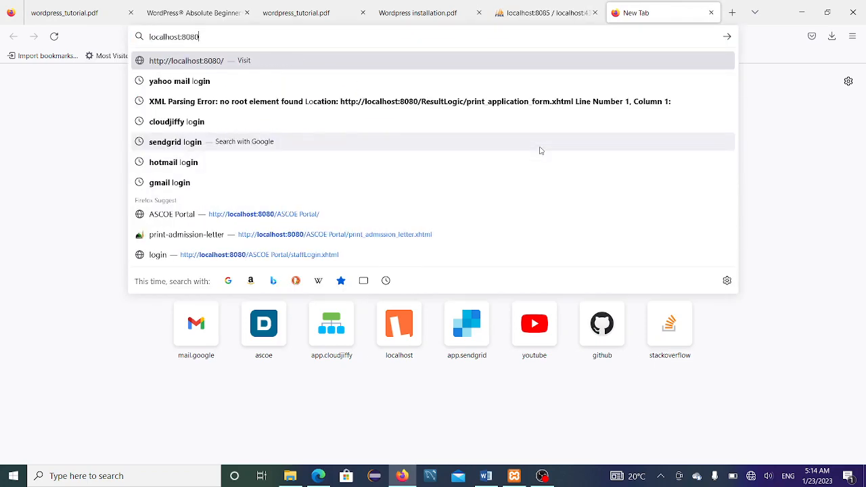
pyautogui.write('5')
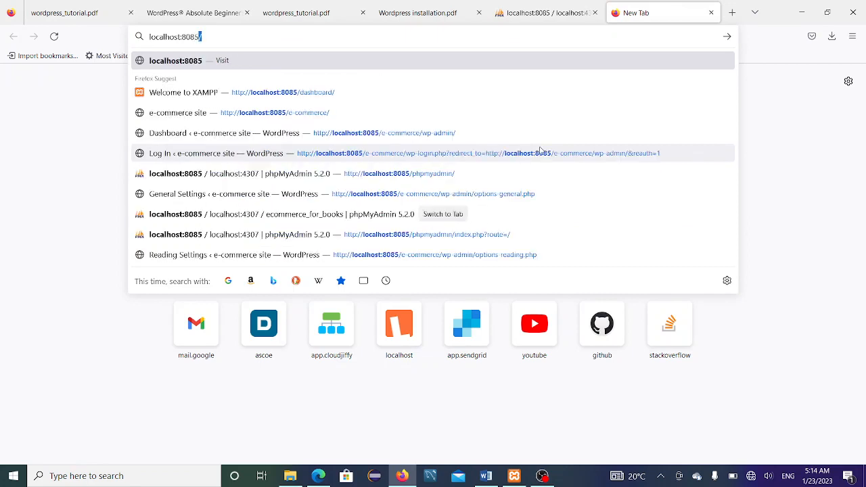
pyautogui.press('Right')
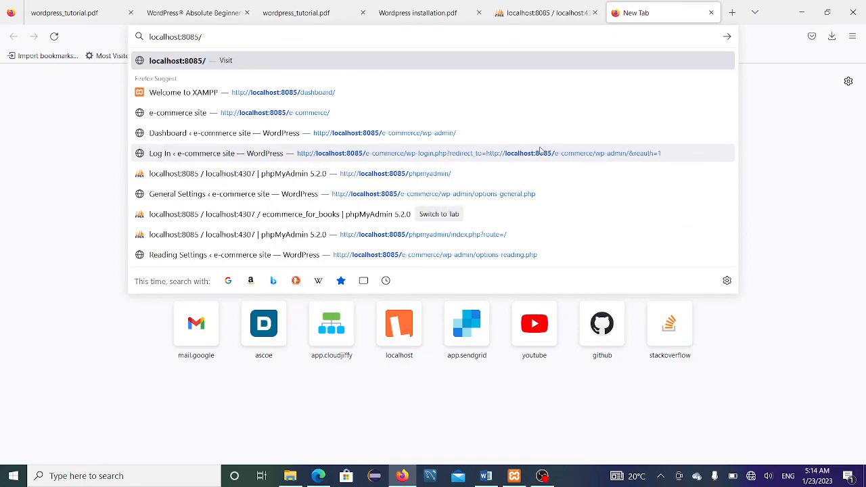
pyautogui.write('boo')
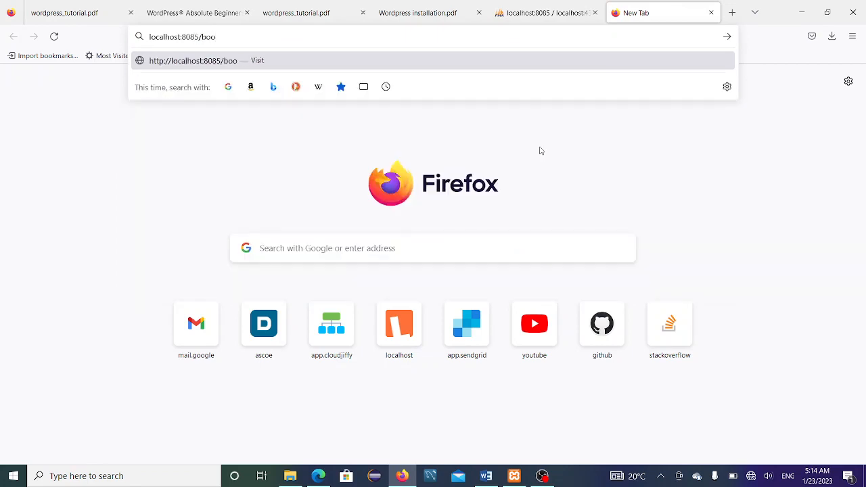
pyautogui.write('kshub')
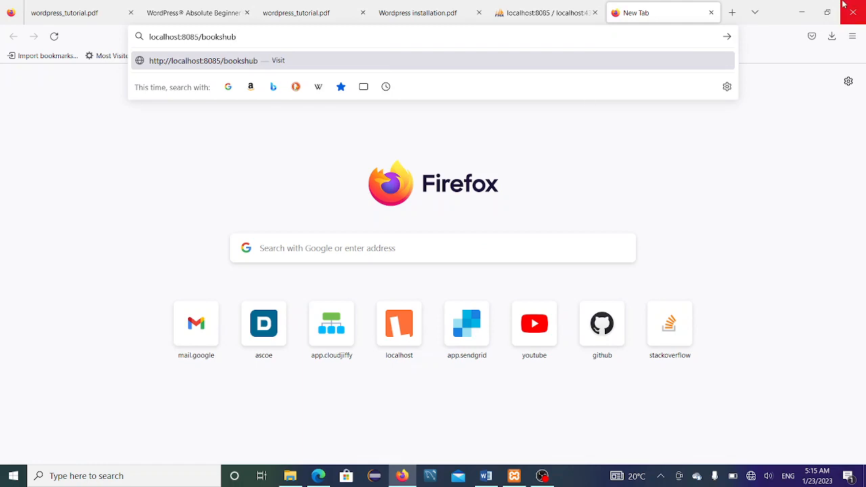
pyautogui.click(291, 476)
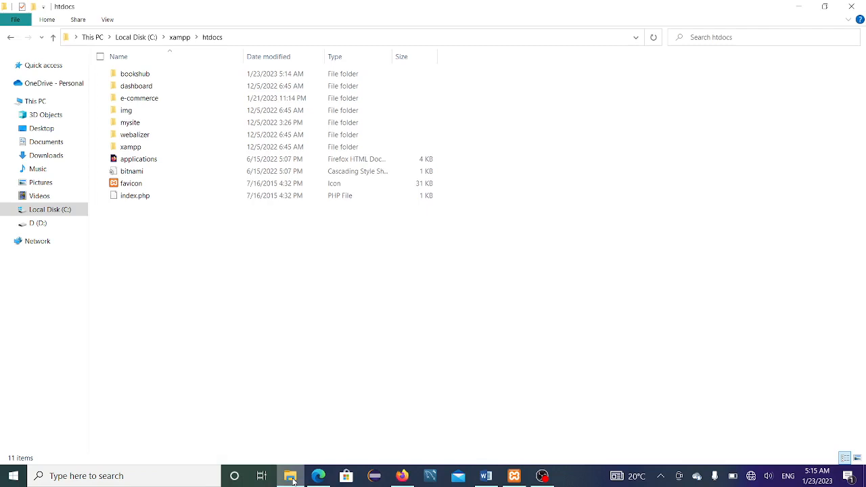
pyautogui.click(291, 477)
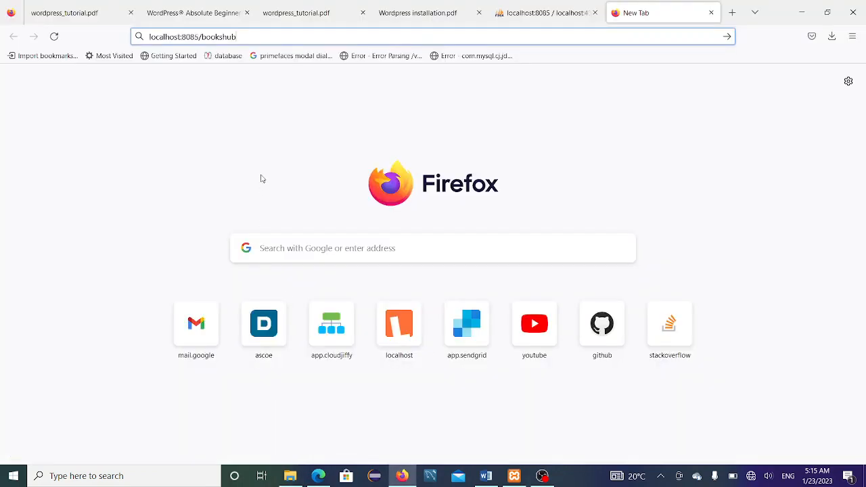
pyautogui.press('Return')
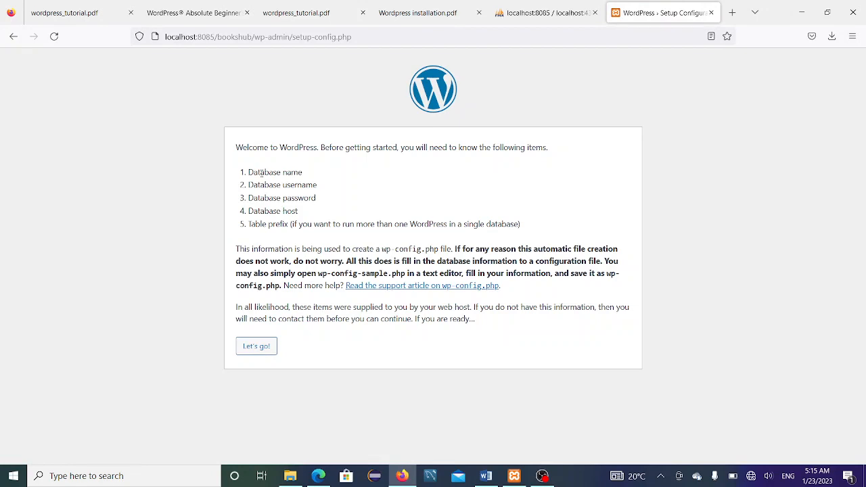
# Step: Start the Windows Magnifier at 200% and move its toolbar toward the lower right
pyautogui.press('super')
pyautogui.write('mg')
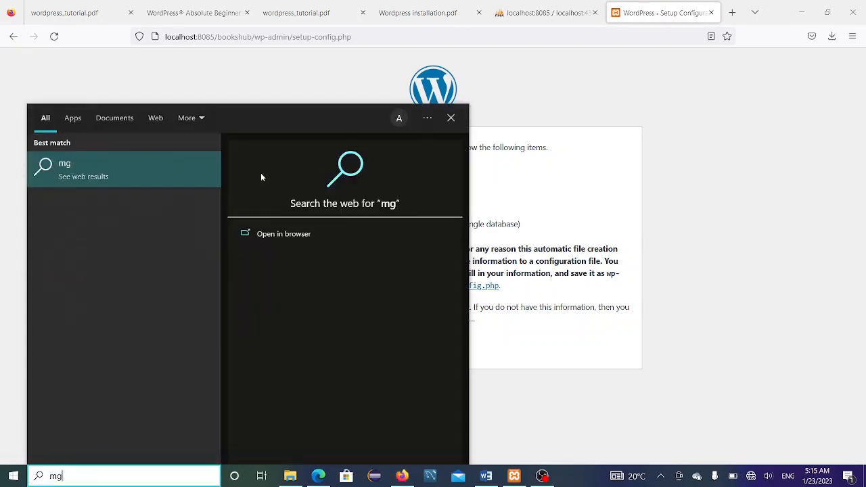
pyautogui.press('BackSpace')
pyautogui.write('ag')
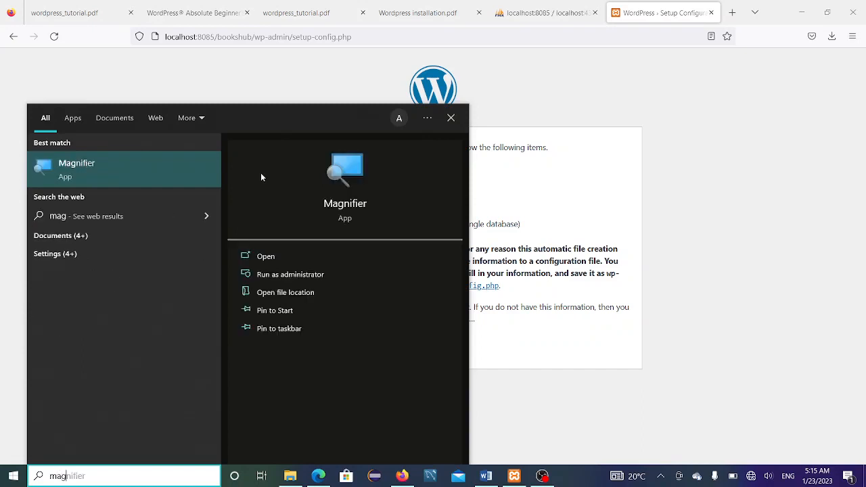
pyautogui.press('Escape')
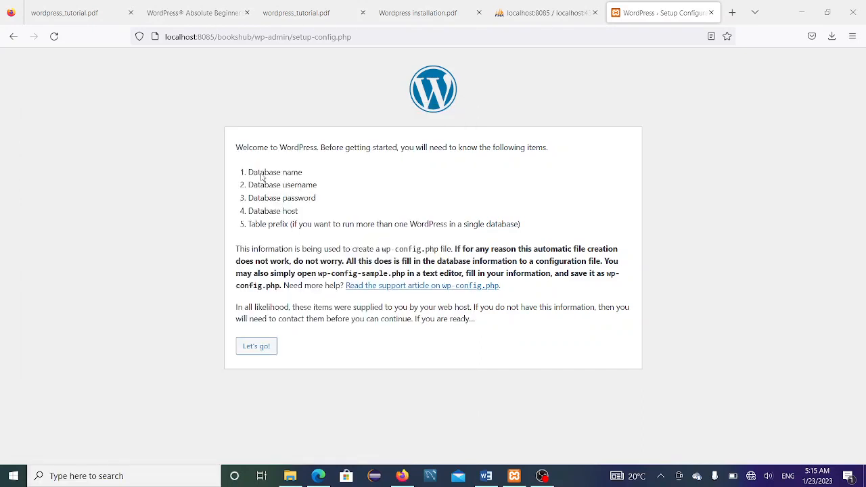
pyautogui.press('super+plus')
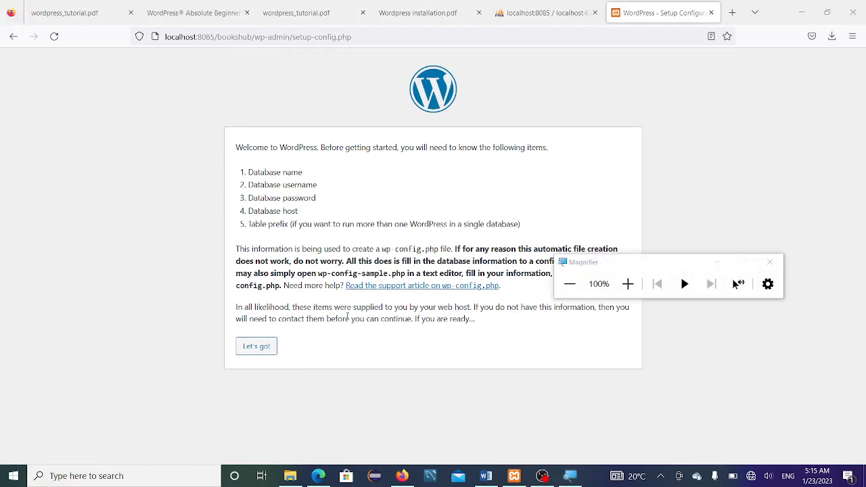
pyautogui.click(627, 283)
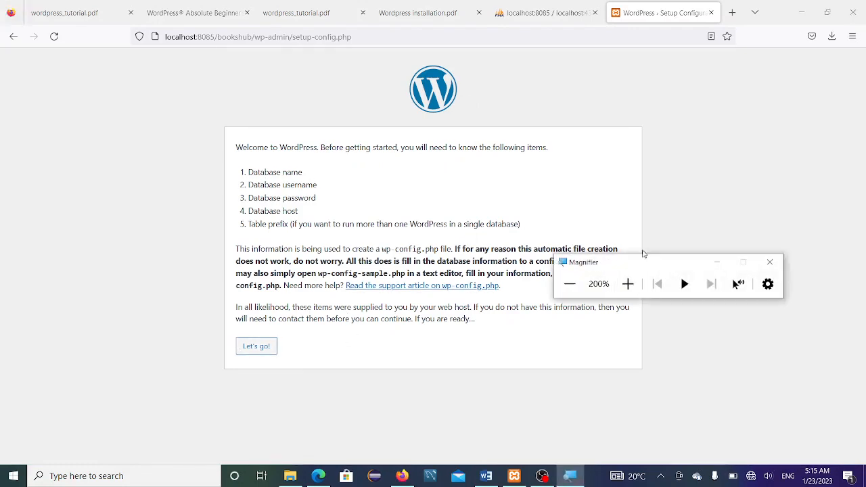
pyautogui.moveTo(649, 262); pyautogui.dragTo(713, 317)
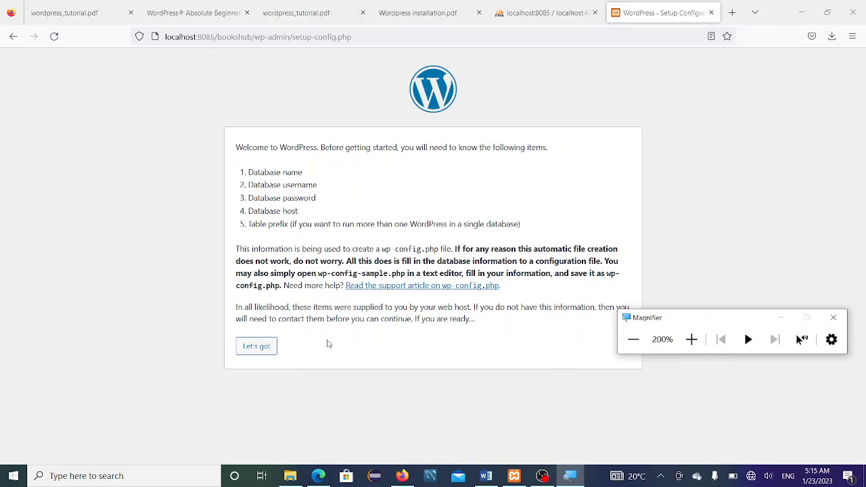
# Step: Start the WordPress configuration, then open ecommerce_for_books in phpMyAdmin and copy its name
pyautogui.click(259, 351)
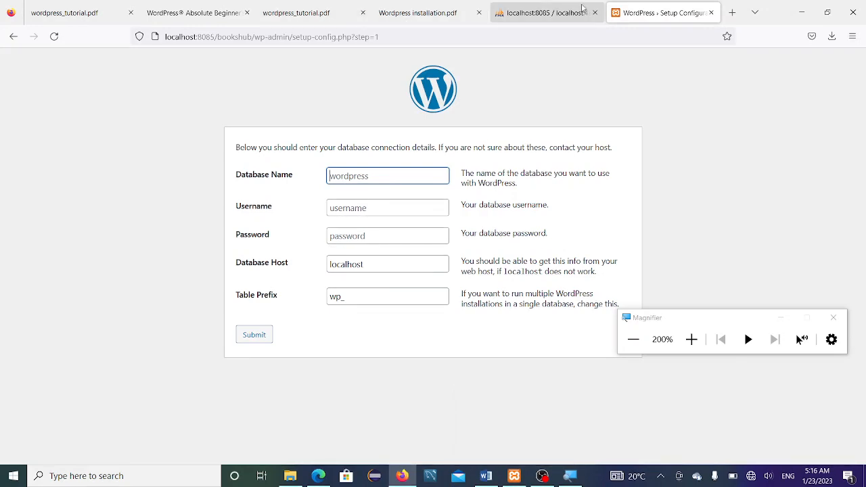
pyautogui.click(535, 15)
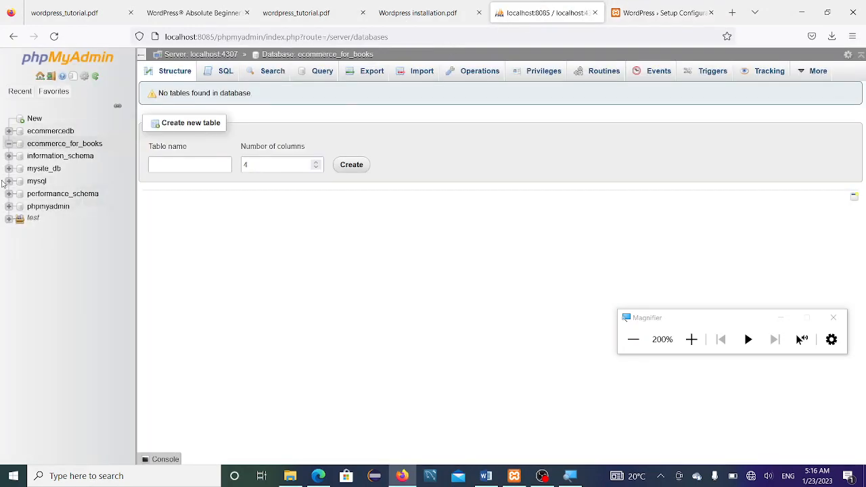
pyautogui.rightClick(88, 143)
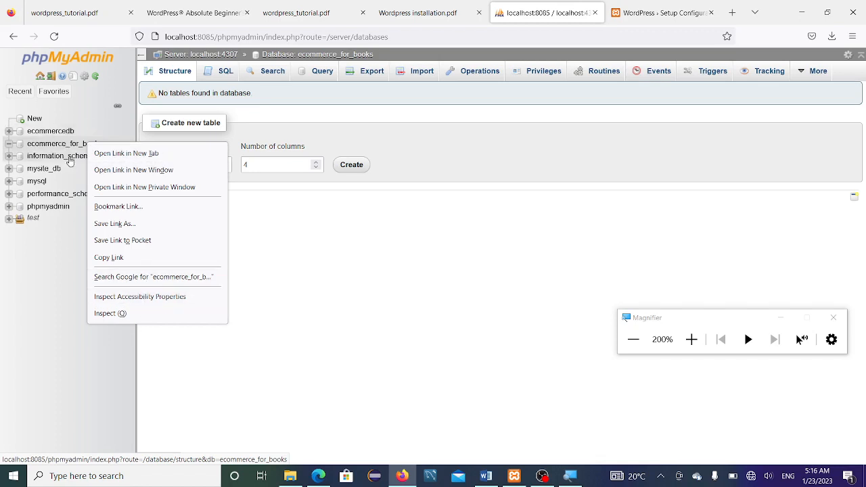
pyautogui.click(71, 144)
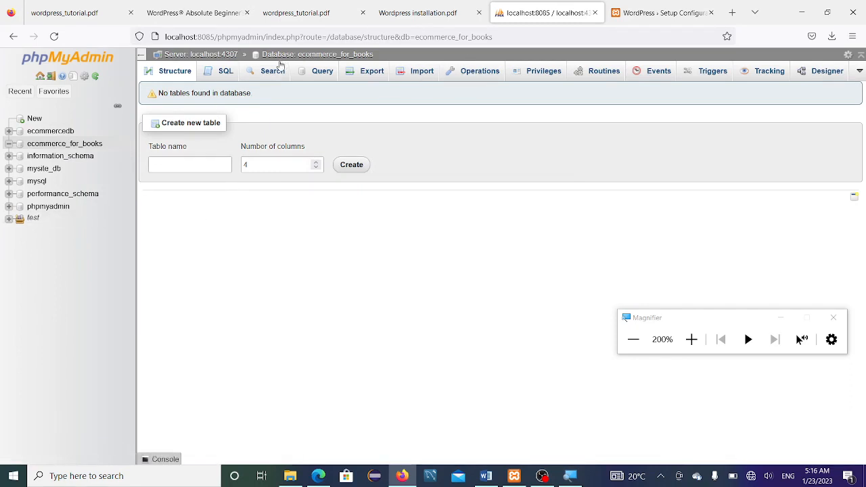
pyautogui.moveTo(377, 56); pyautogui.dragTo(297, 56)
pyautogui.hotkey('ctrl', 'c')
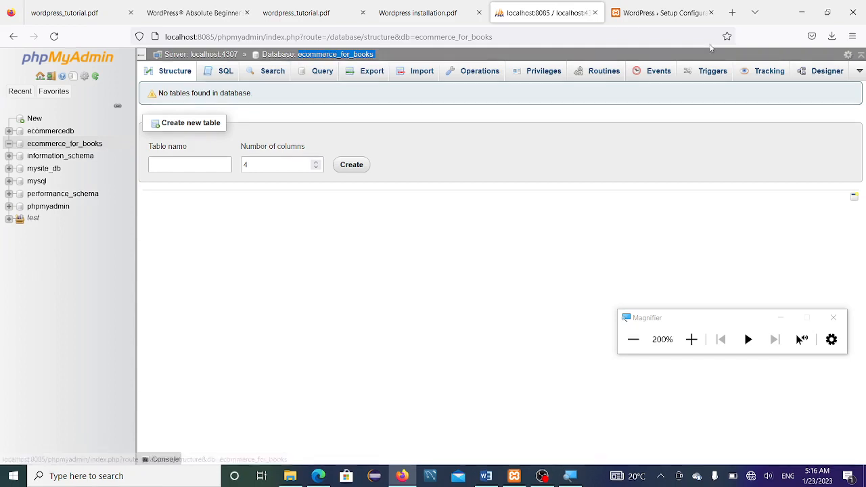
pyautogui.click(648, 13)
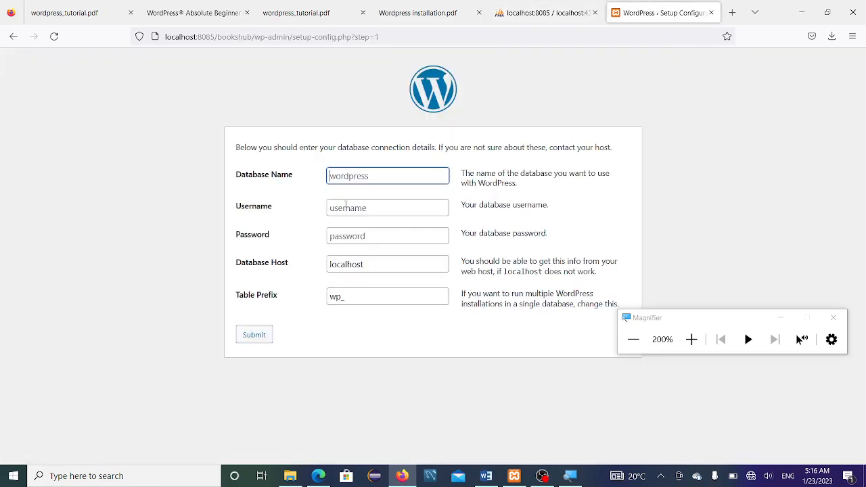
# Step: Paste ecommerce_for_books as Database Name and enter admin as the Username
pyautogui.hotkey('ctrl', 'v')
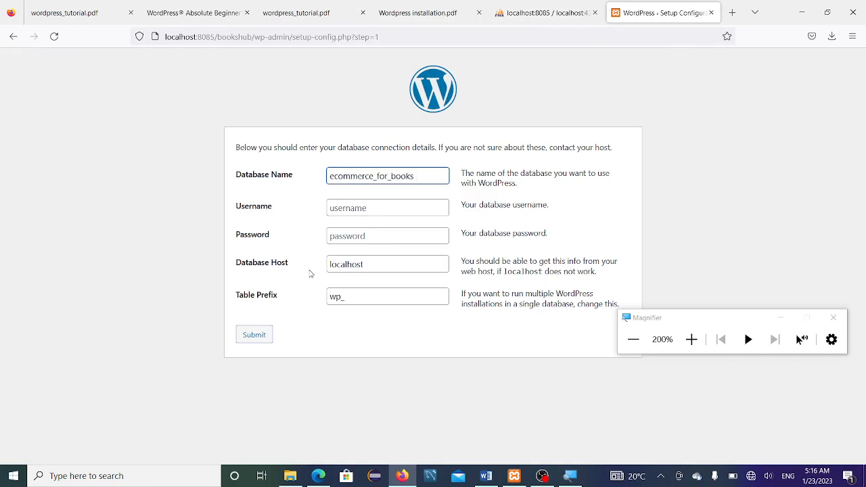
pyautogui.click(371, 210)
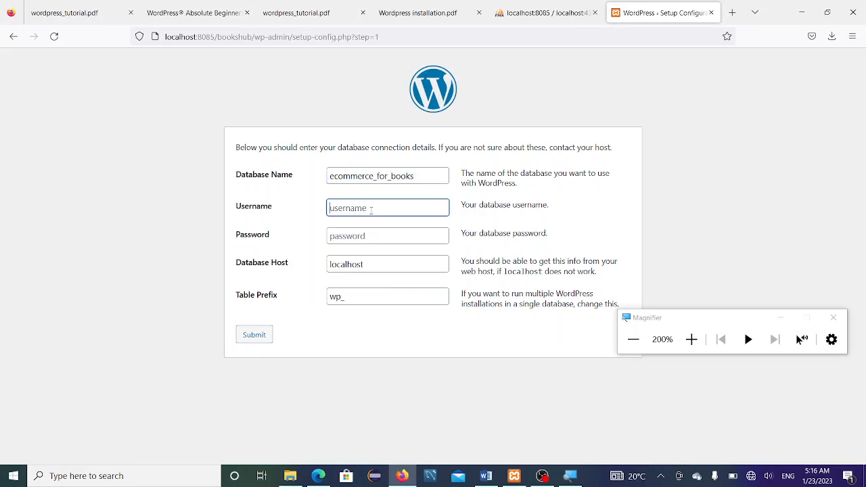
pyautogui.write('admin')
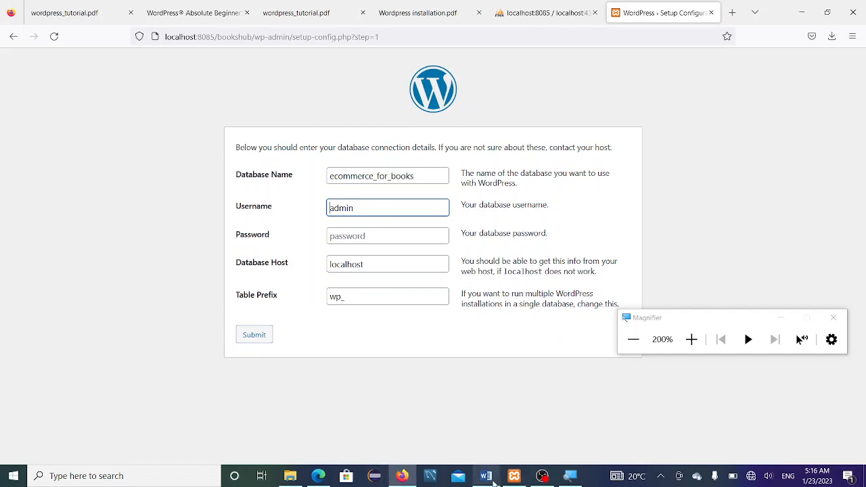
# Step: Review step 9's WordPress setup screenshot in the Word lesson, then return to Firefox
pyautogui.click(496, 482)
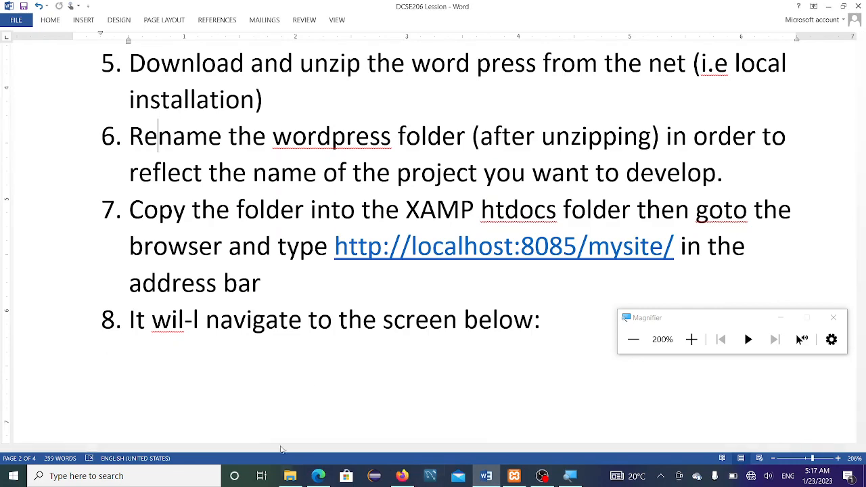
pyautogui.scroll(-5, 336, 360)
pyautogui.scroll(-2, 336, 361)
pyautogui.scroll(-7, 162, 291)
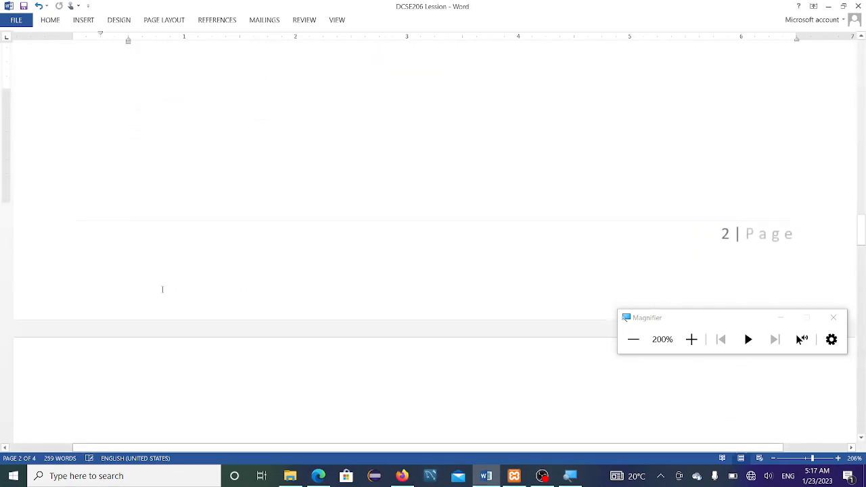
pyautogui.scroll(-7, 452, 419)
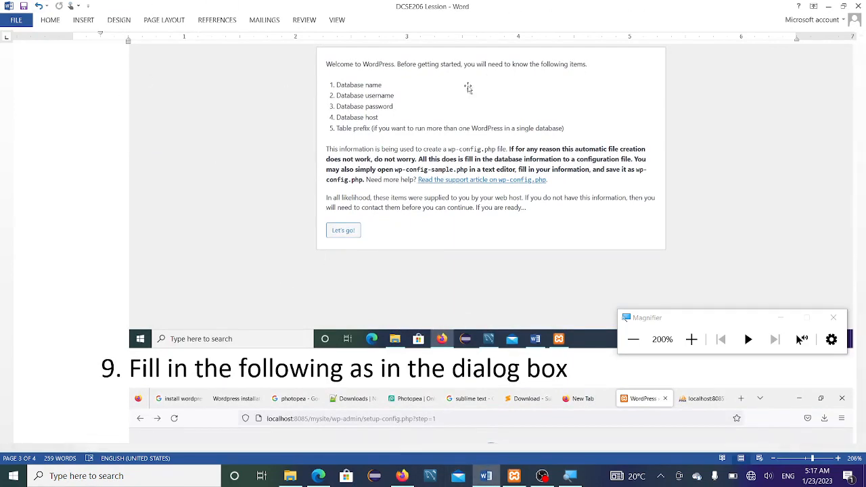
pyautogui.scroll(5, 426, 86)
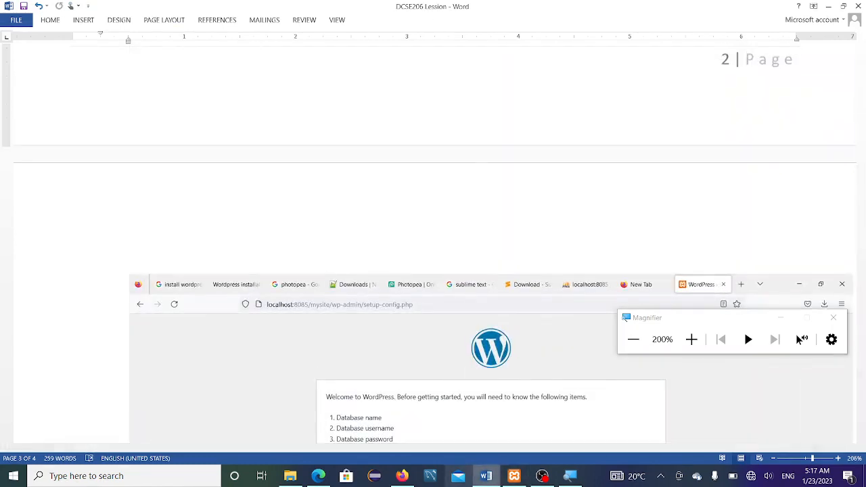
pyautogui.click(402, 475)
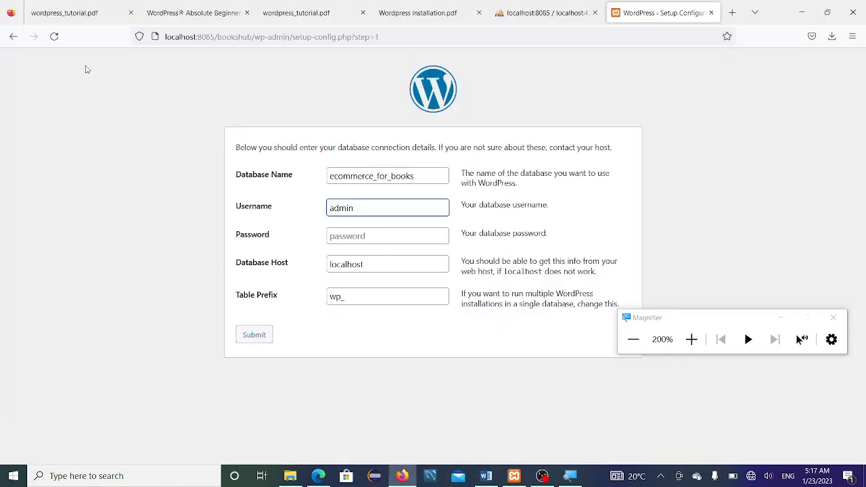
# Step: Switch to the Wordpress installation.pdf tab and reset screen magnification to 100%
pyautogui.click(311, 12)
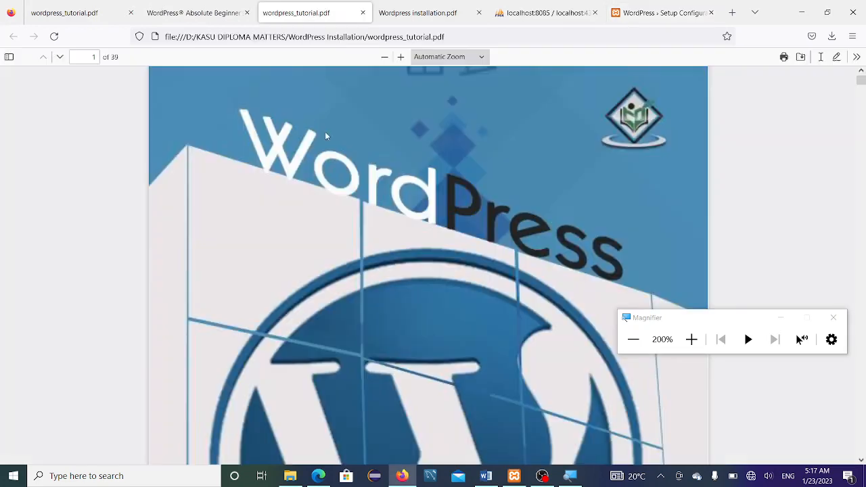
pyautogui.click(181, 18)
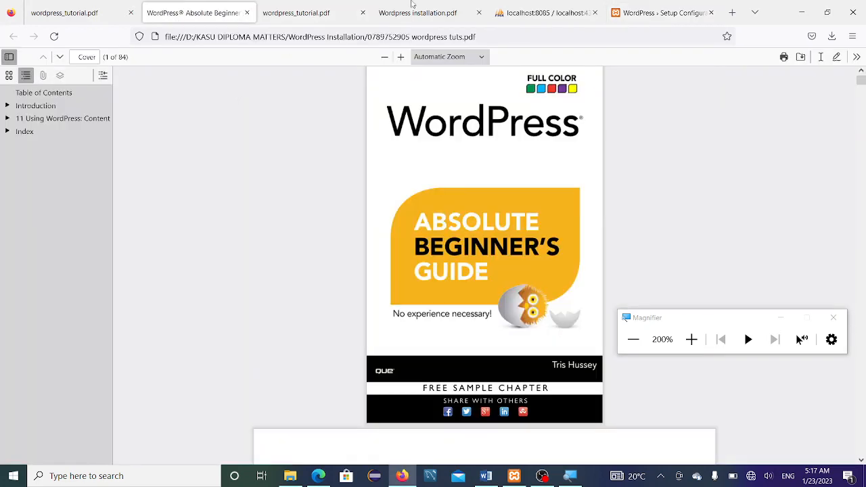
pyautogui.click(460, 16)
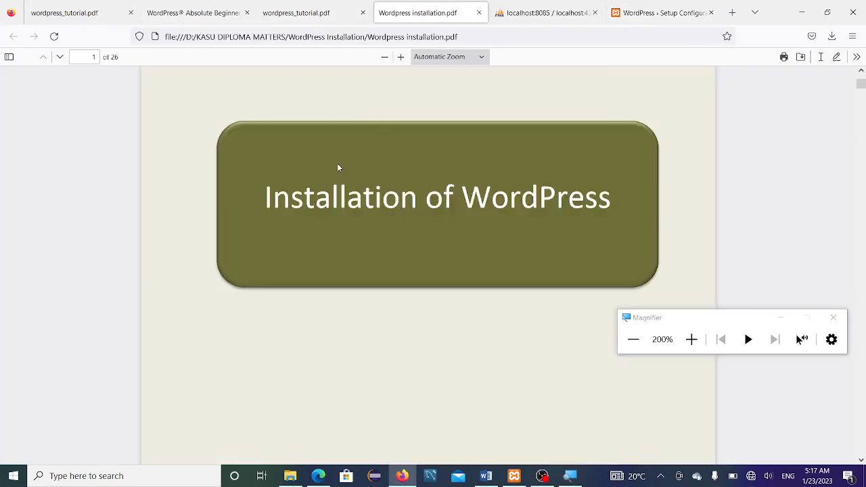
pyautogui.scroll(-15, 632, 280)
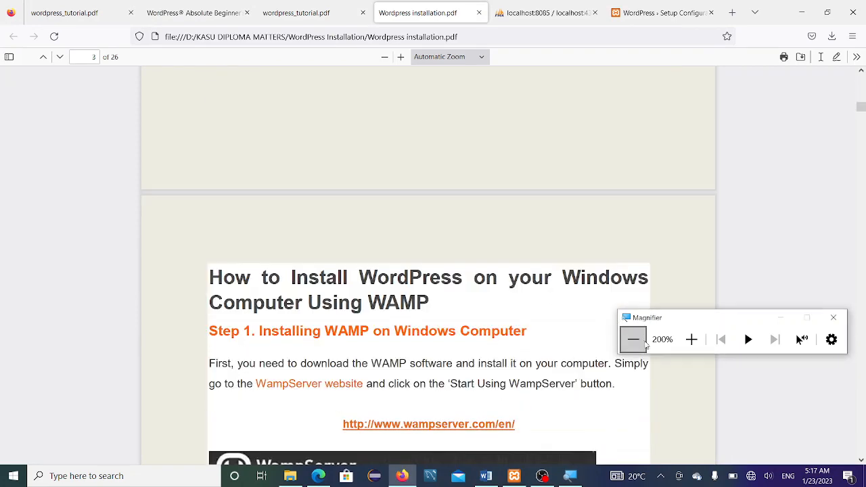
pyautogui.click(634, 339)
pyautogui.scroll(-10, 428, 265)
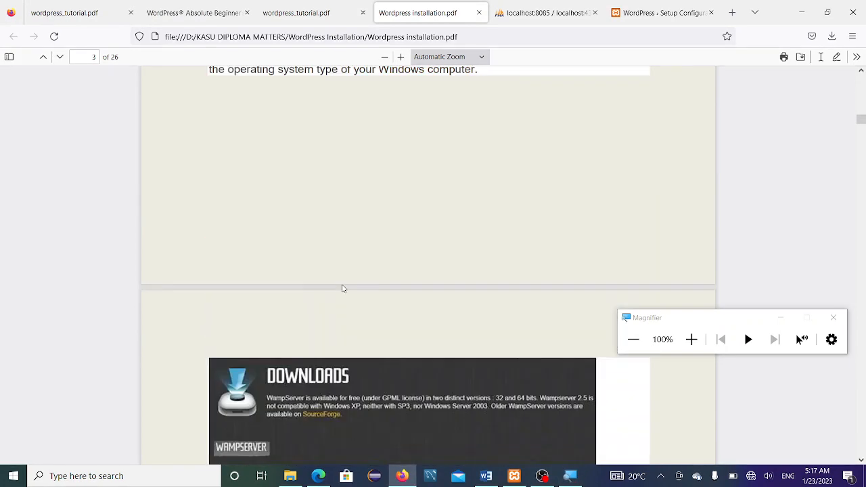
pyautogui.scroll(-20, 427, 265)
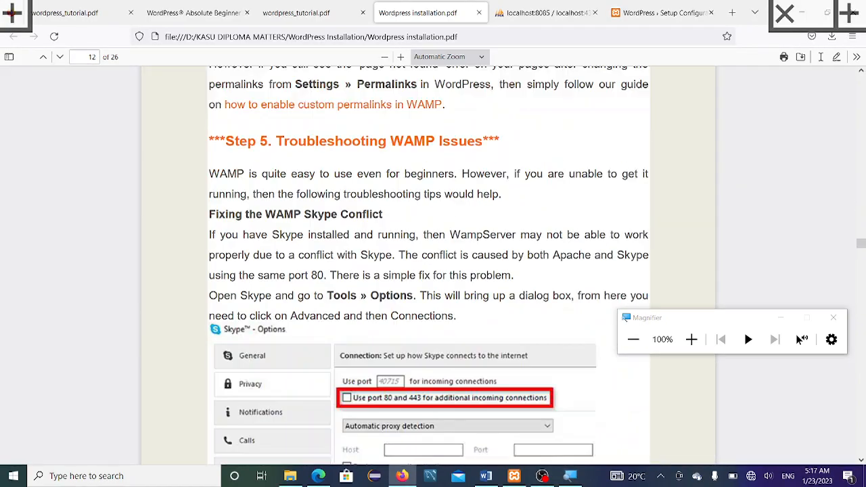
pyautogui.scroll(10, 427, 265)
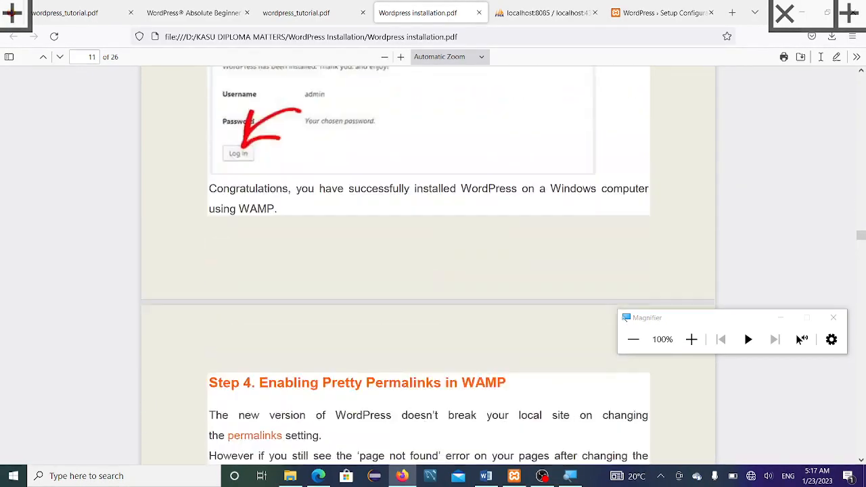
pyautogui.scroll(5, 428, 265)
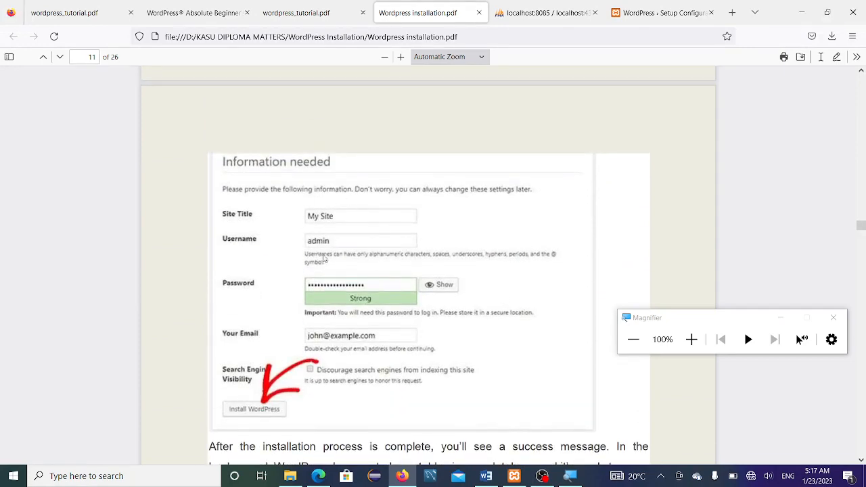
# Step: Scroll the guide with page thumbnails shown to page 12, Enabling Pretty Permalinks
pyautogui.scroll(-5, 382, 310)
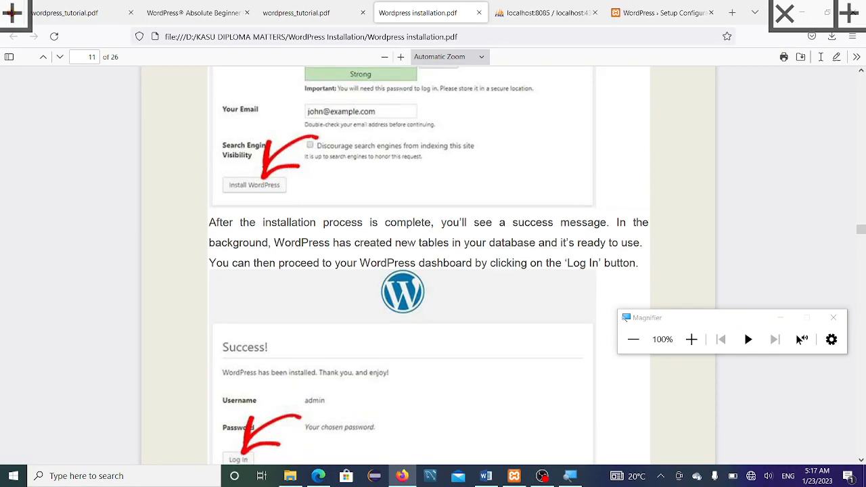
pyautogui.scroll(-8, 428, 266)
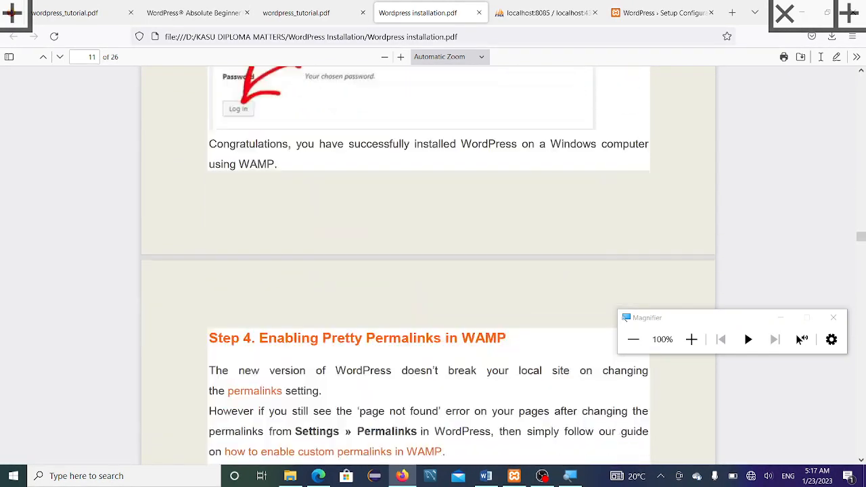
pyautogui.scroll(-3, 427, 265)
pyautogui.press('F4')
pyautogui.scroll(-1, 428, 265)
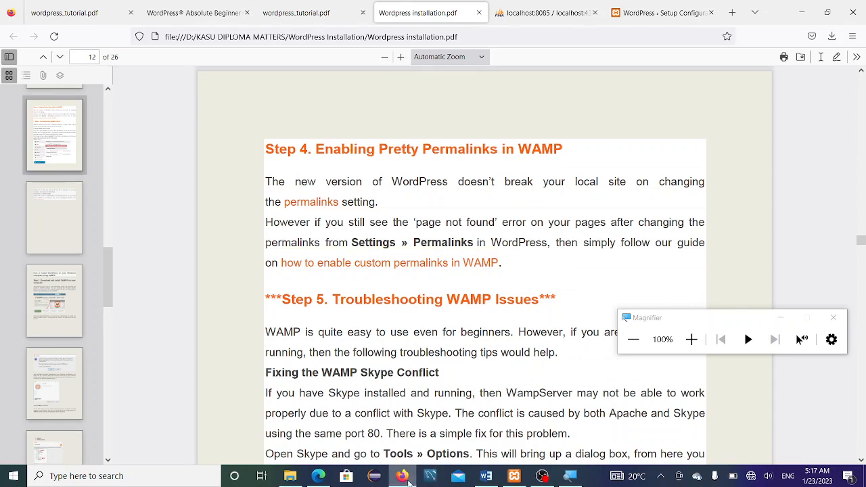
pyautogui.click(405, 478)
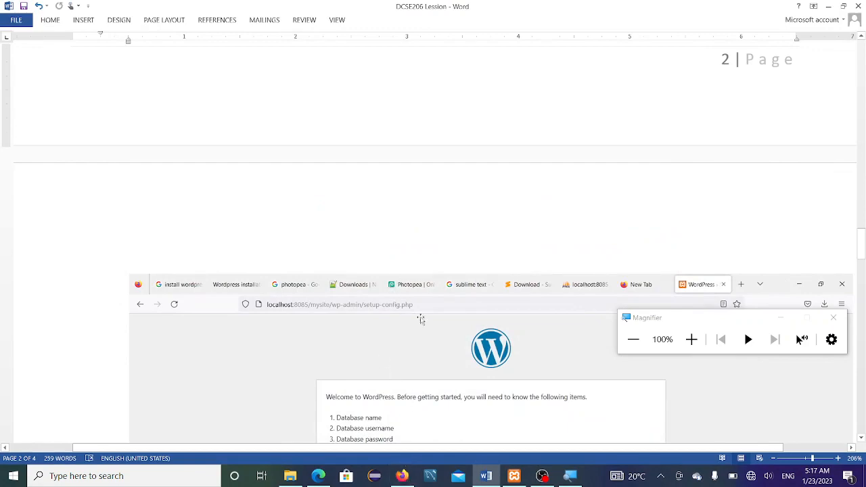
pyautogui.click(402, 476)
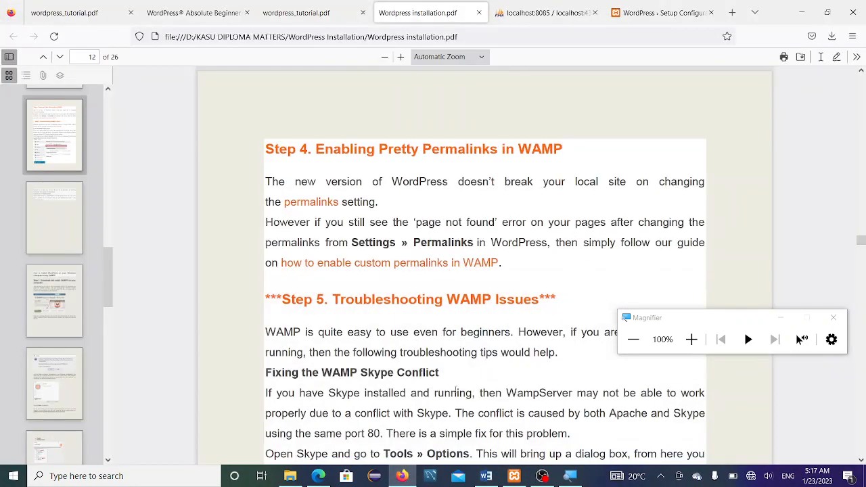
# Step: Check the setup tab, then view the empty ecommerce_for_books database in phpMyAdmin
pyautogui.click(660, 12)
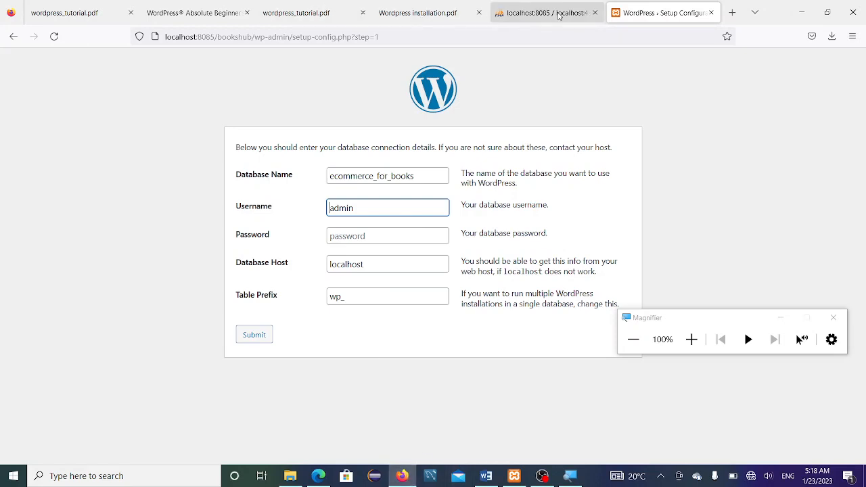
pyautogui.click(559, 17)
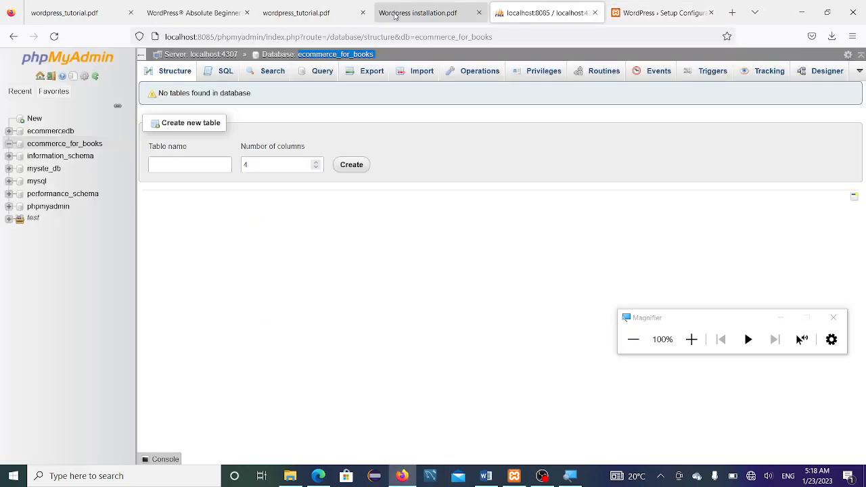
# Step: Change the table prefix to wp_bookshub, submit, and return to the form after the error
pyautogui.click(349, 16)
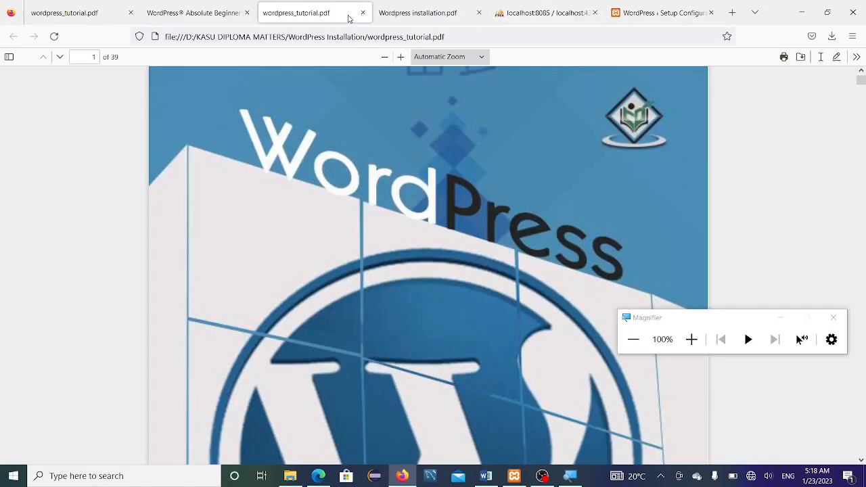
pyautogui.click(422, 12)
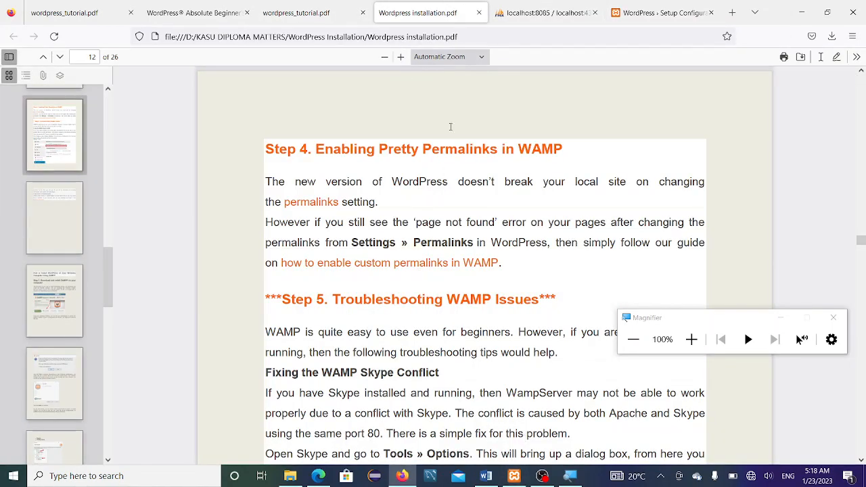
pyautogui.click(618, 21)
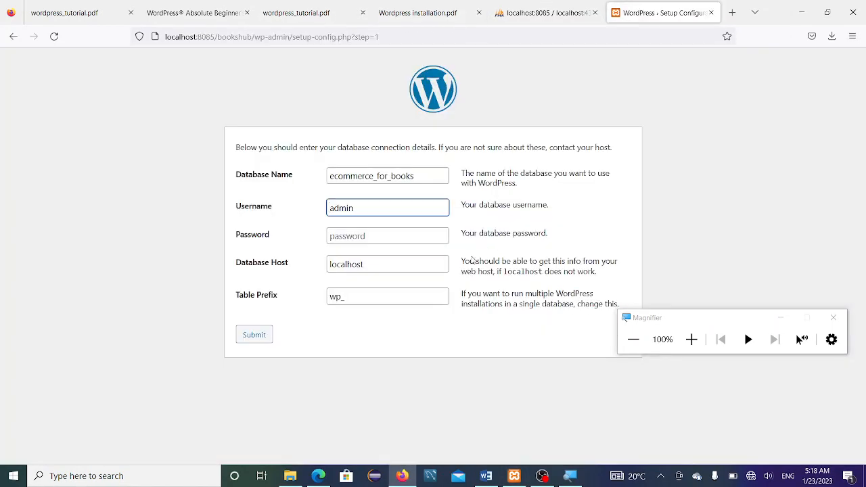
pyautogui.click(392, 298)
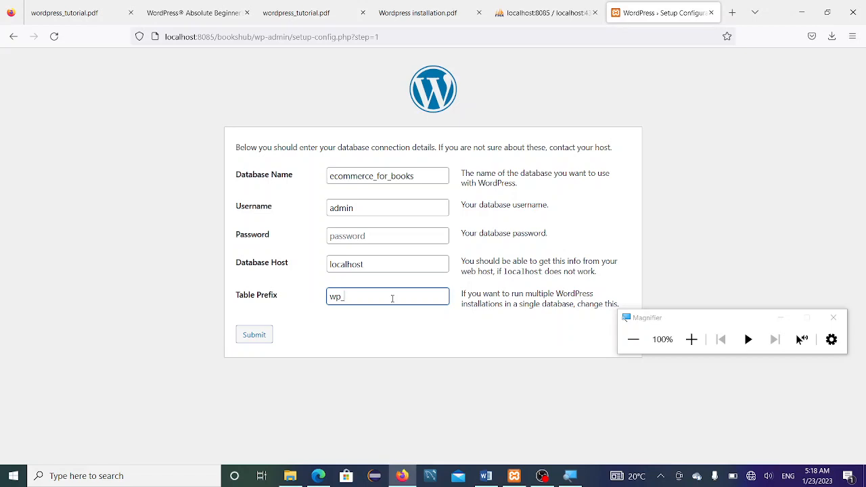
pyautogui.write('bookshub')
pyautogui.click(249, 343)
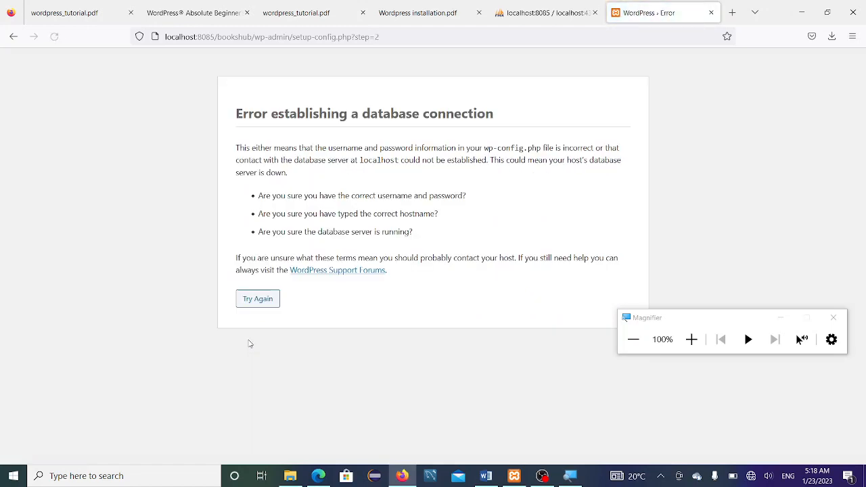
pyautogui.click(251, 298)
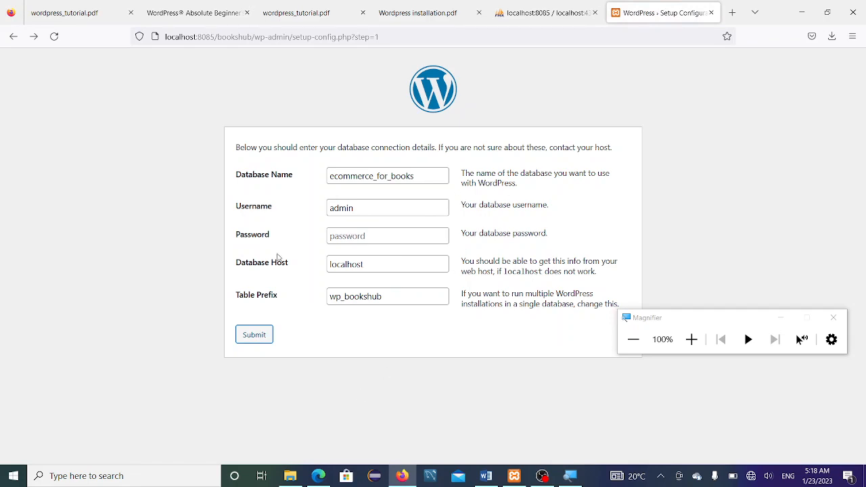
pyautogui.click(385, 264)
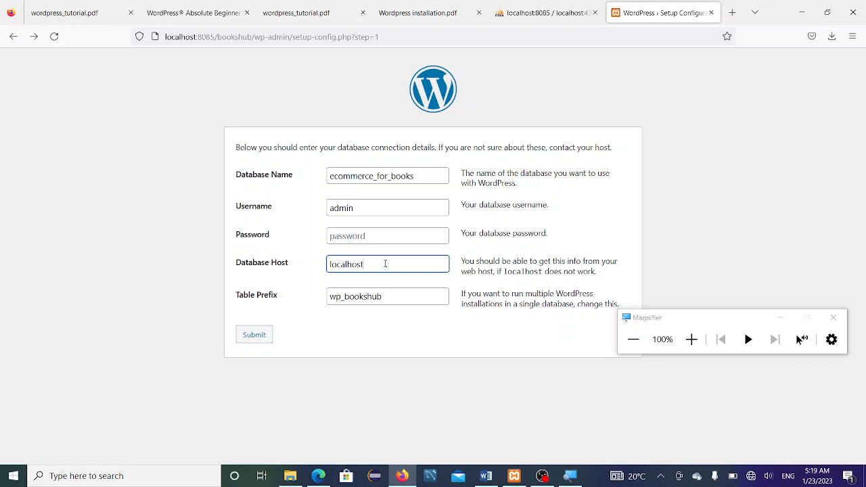
# Step: Set Database Host to localhost:4307 and resubmit twice, returning to the form after each failure
pyautogui.doubleClick(382, 264)
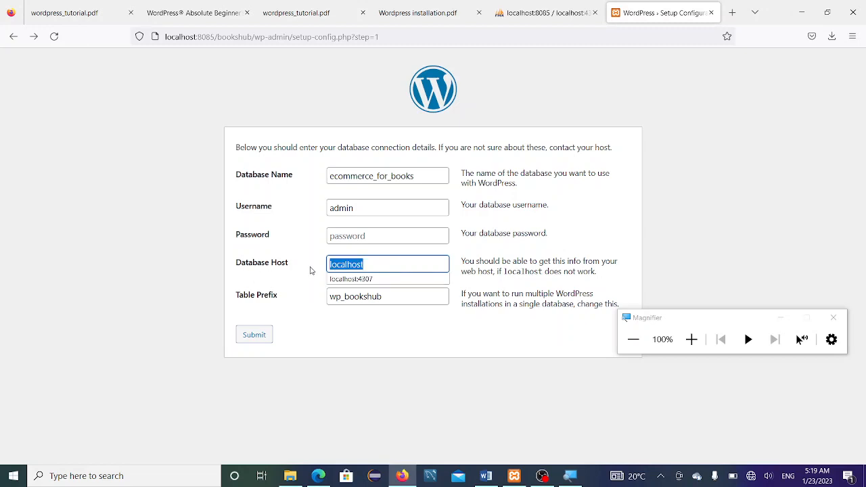
pyautogui.click(378, 279)
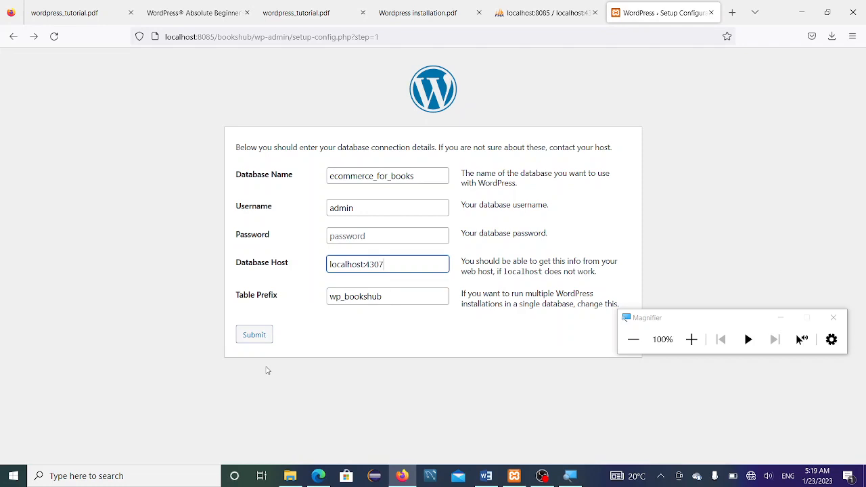
pyautogui.click(241, 337)
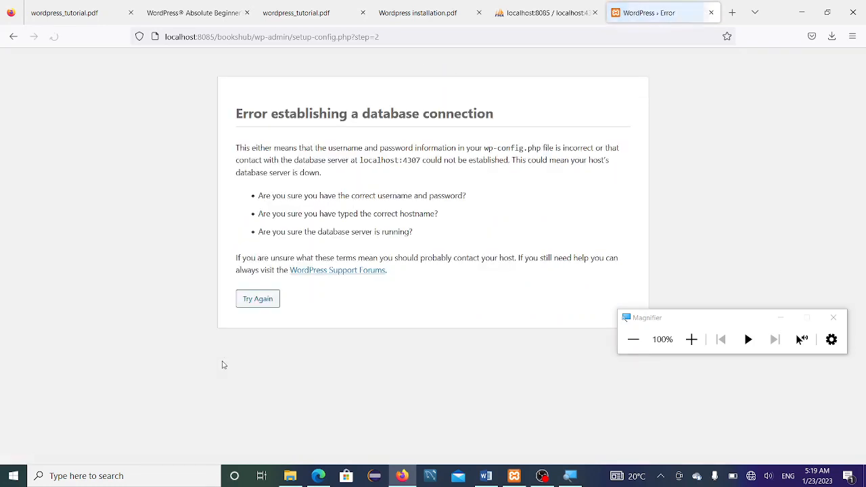
pyautogui.click(254, 301)
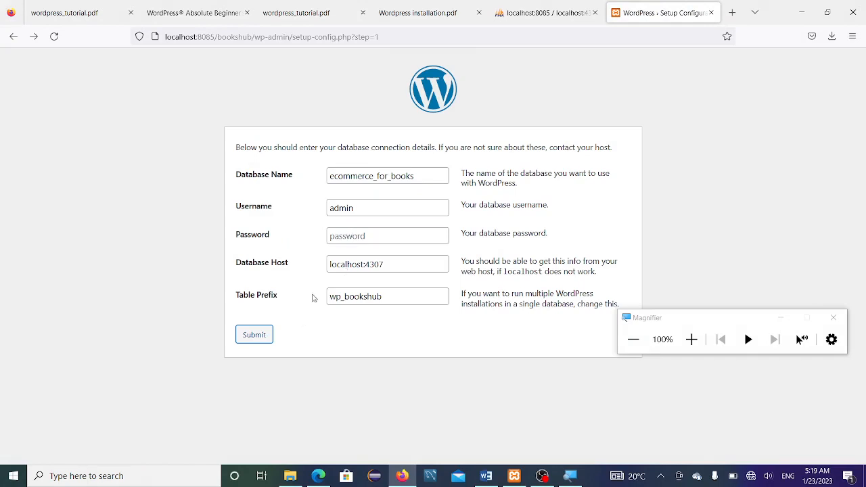
pyautogui.click(374, 236)
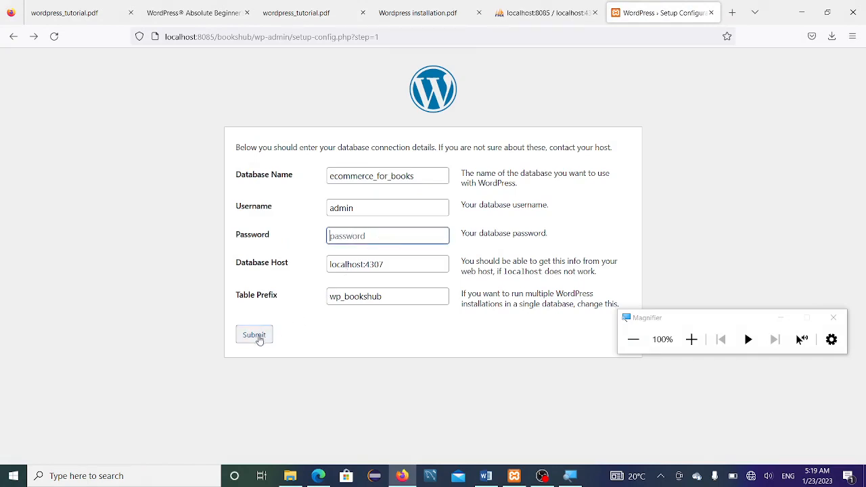
pyautogui.click(254, 336)
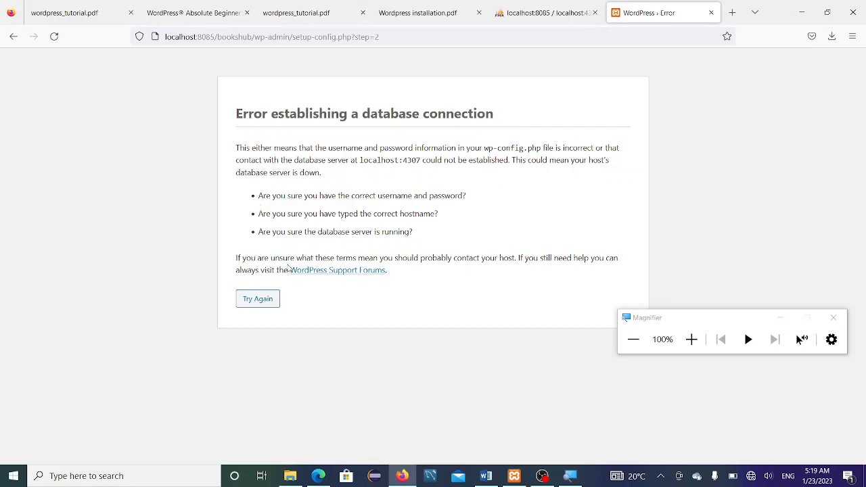
pyautogui.click(256, 303)
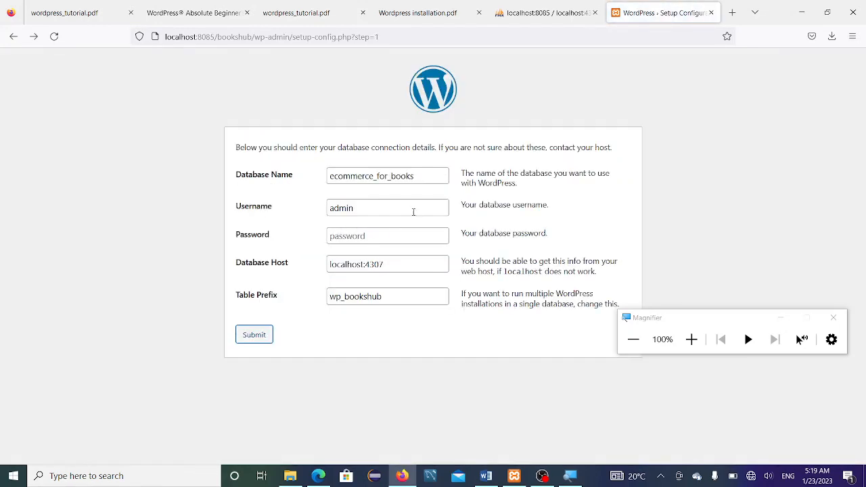
# Step: Trim the table prefix to wp_ and submit the connection details
pyautogui.click(414, 211)
pyautogui.moveTo(413, 212); pyautogui.dragTo(301, 212)
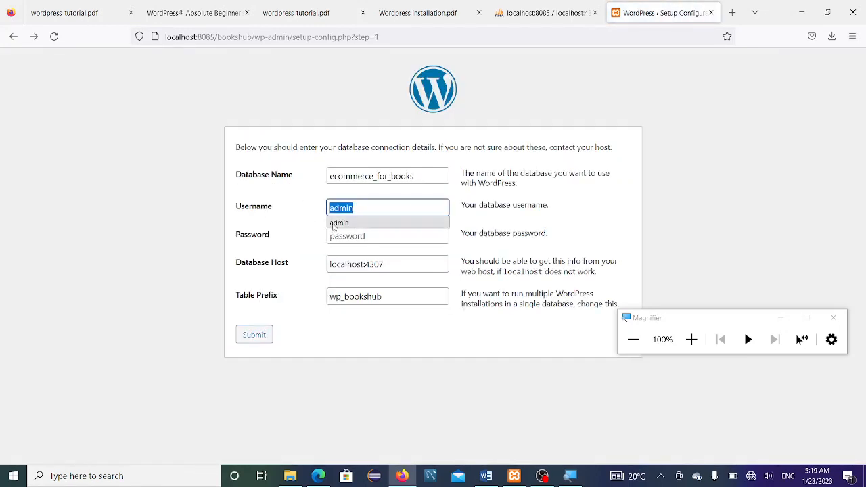
pyautogui.click(412, 235)
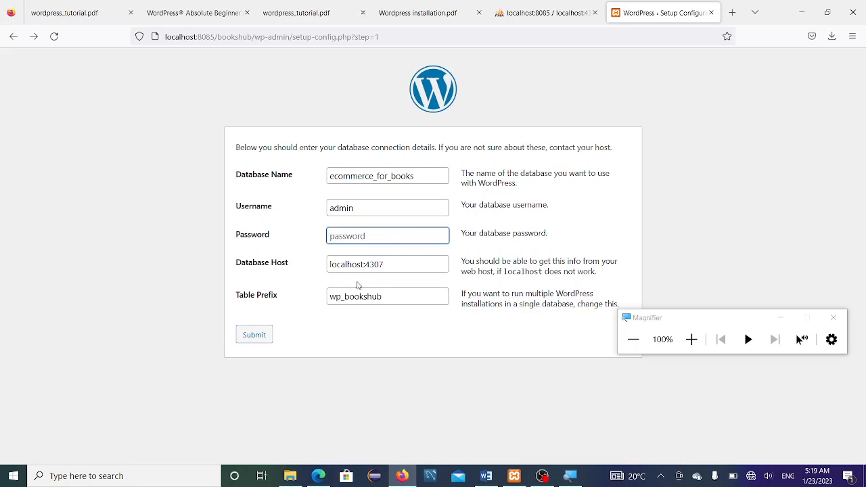
pyautogui.click(365, 320)
pyautogui.click(396, 297)
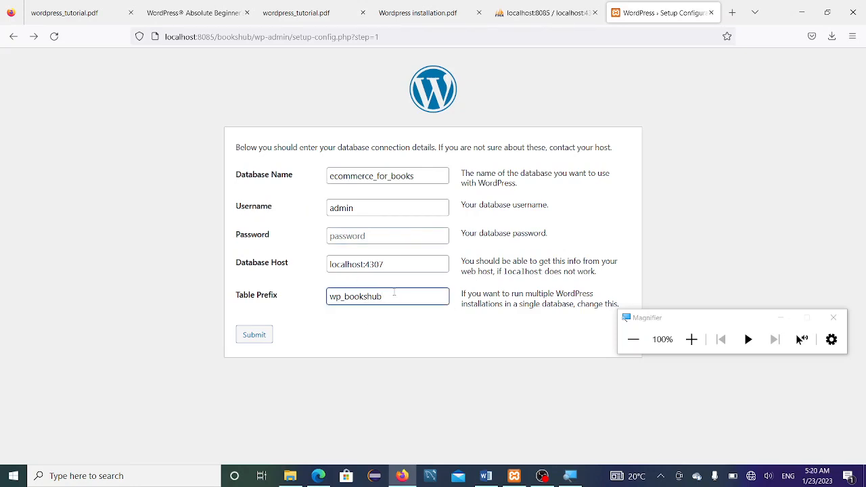
pyautogui.moveTo(387, 296); pyautogui.dragTo(345, 296)
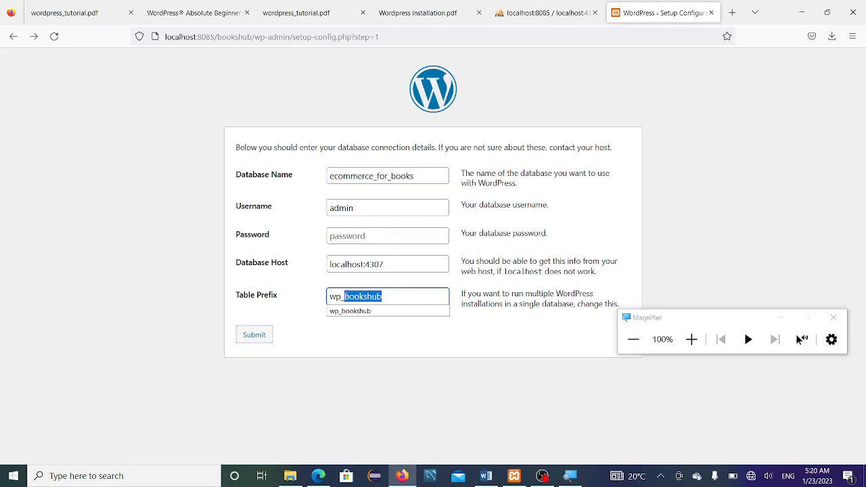
pyautogui.press('BackSpace')
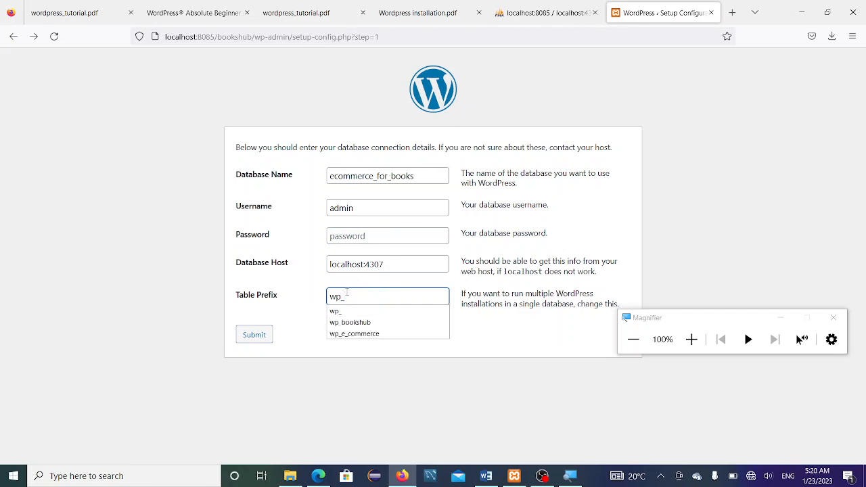
pyautogui.click(290, 338)
pyautogui.click(250, 336)
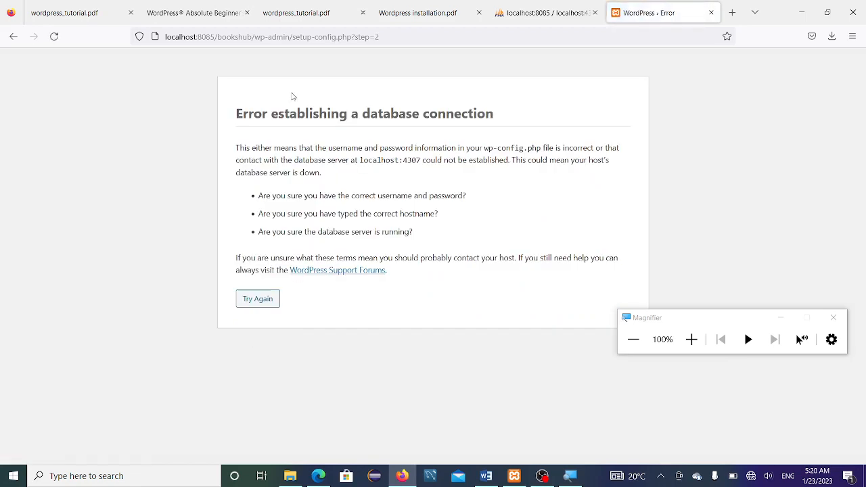
# Step: After the failed attempt, go back to the form and restore the table prefix to wp_bookshub
pyautogui.click(257, 302)
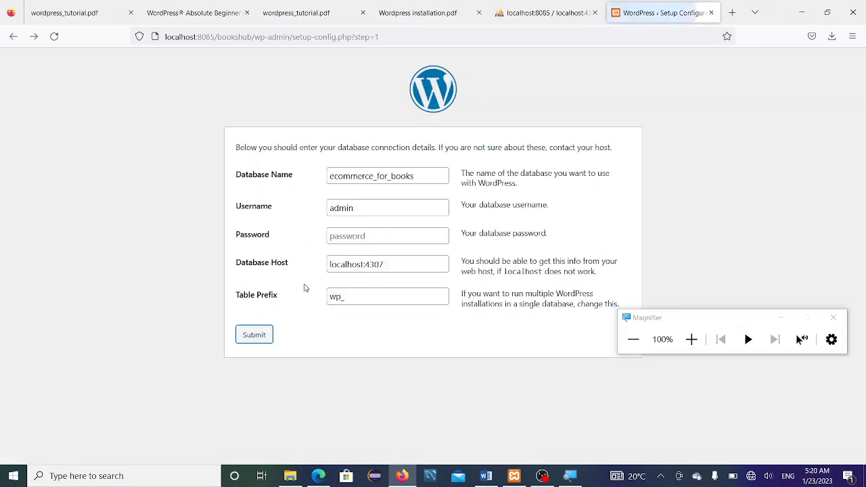
pyautogui.write('bookshub')
pyautogui.click(364, 349)
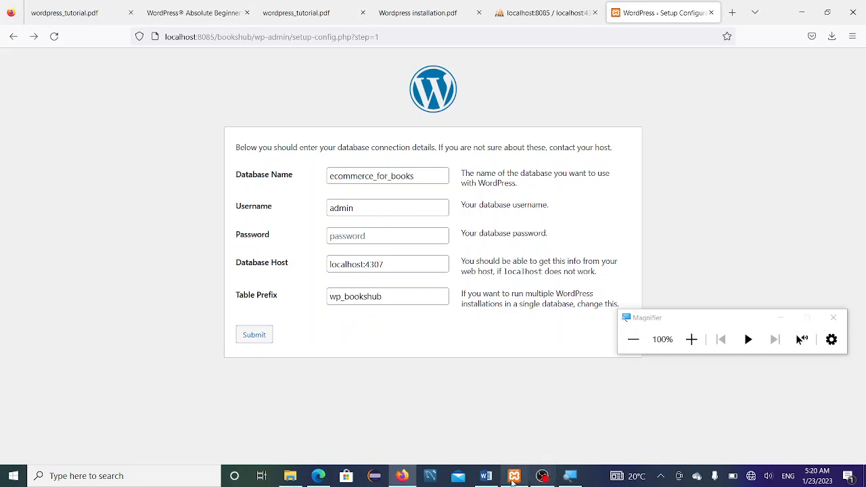
pyautogui.click(531, 10)
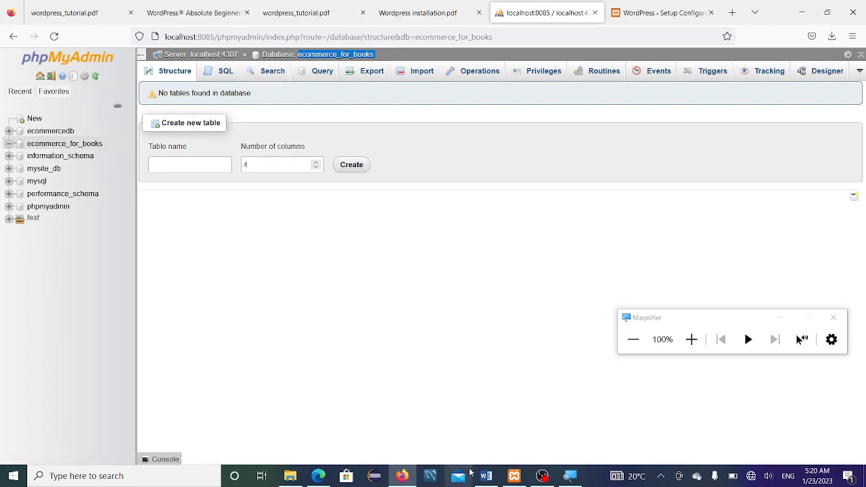
pyautogui.click(402, 475)
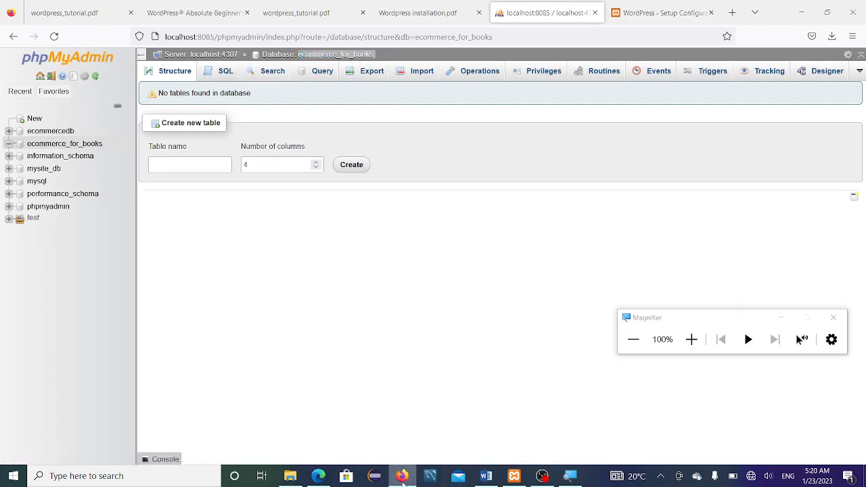
pyautogui.click(402, 475)
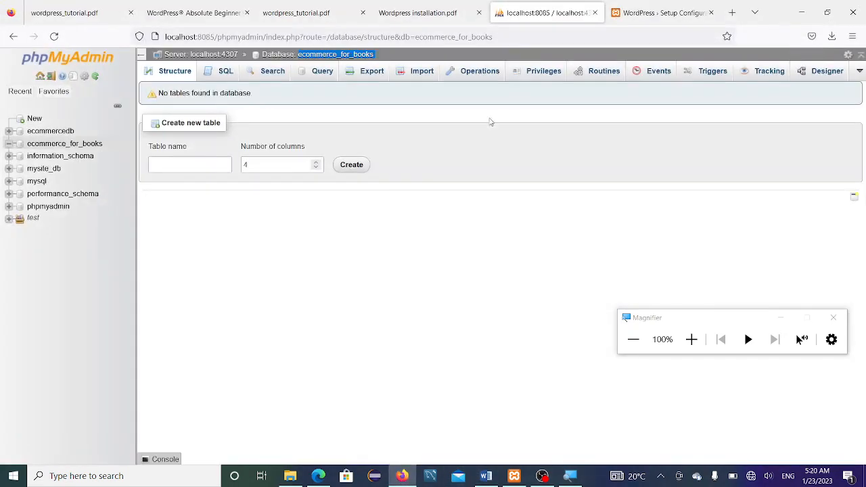
pyautogui.click(640, 13)
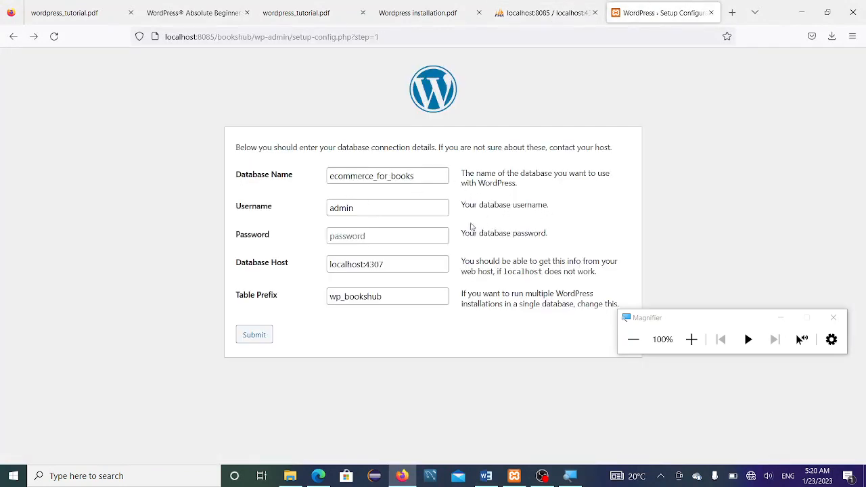
# Step: Submit the details with user admin, empty password and host localhost:4307, then retry after the error
pyautogui.click(400, 211)
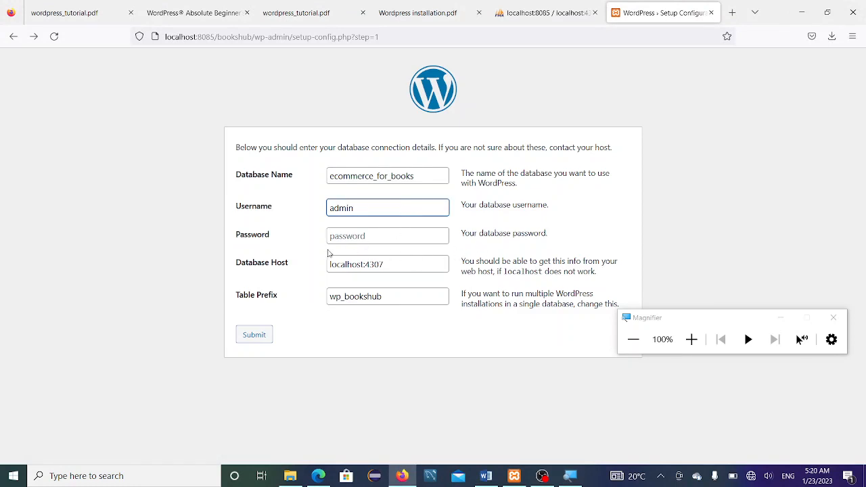
pyautogui.click(385, 238)
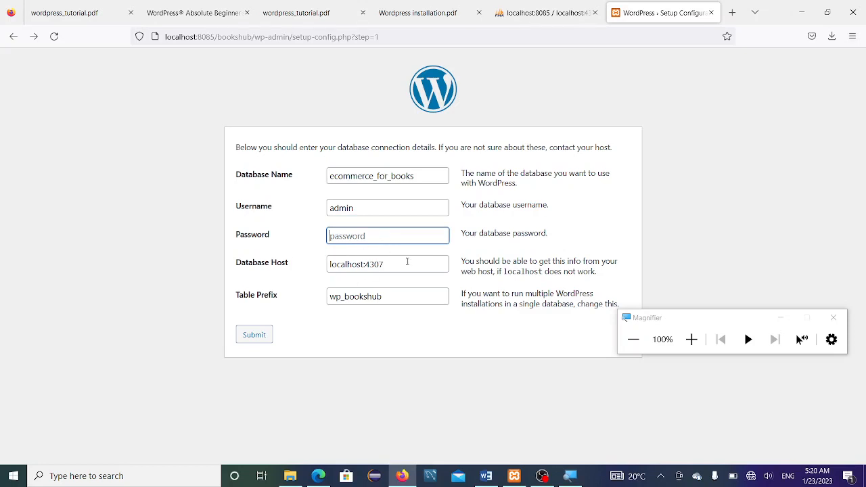
pyautogui.click(407, 262)
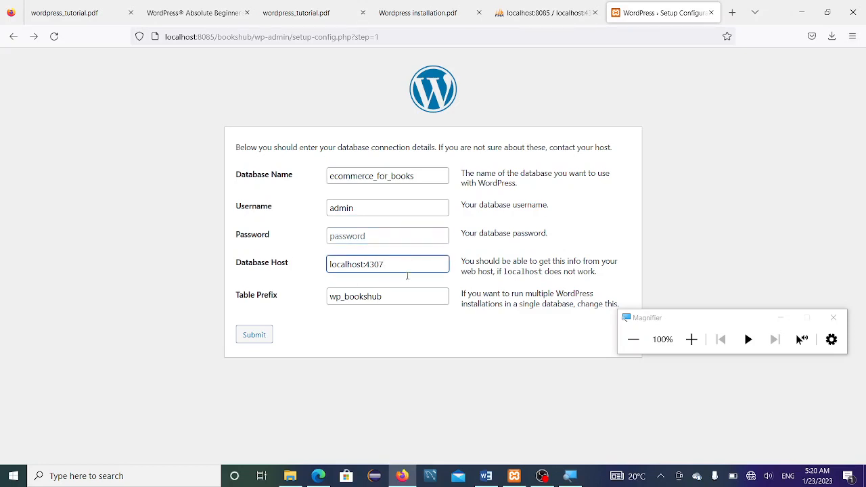
pyautogui.click(252, 341)
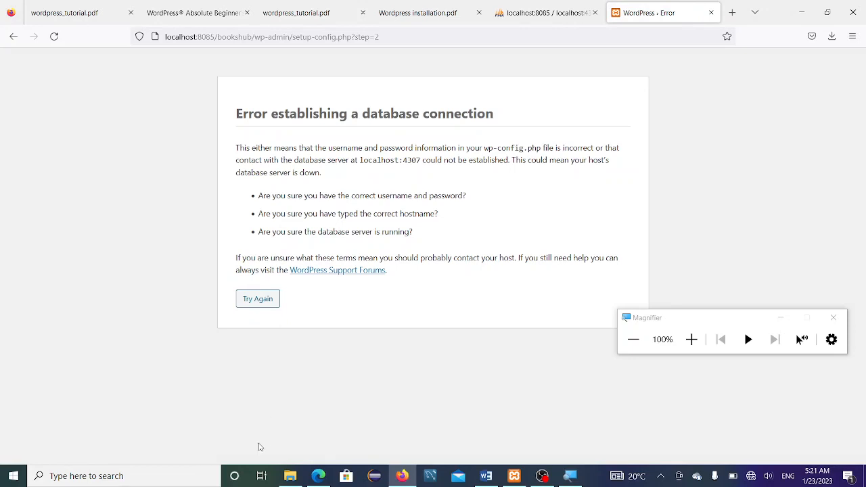
pyautogui.click(253, 300)
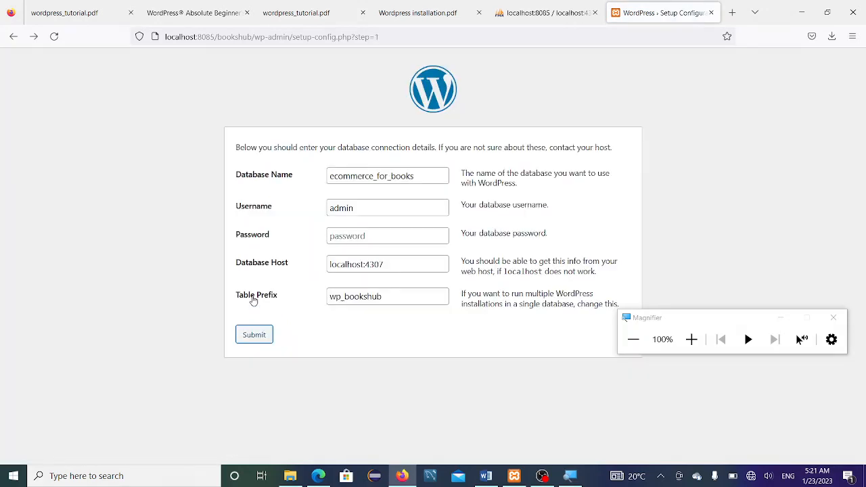
# Step: Change the database username from admin to root
pyautogui.doubleClick(415, 210)
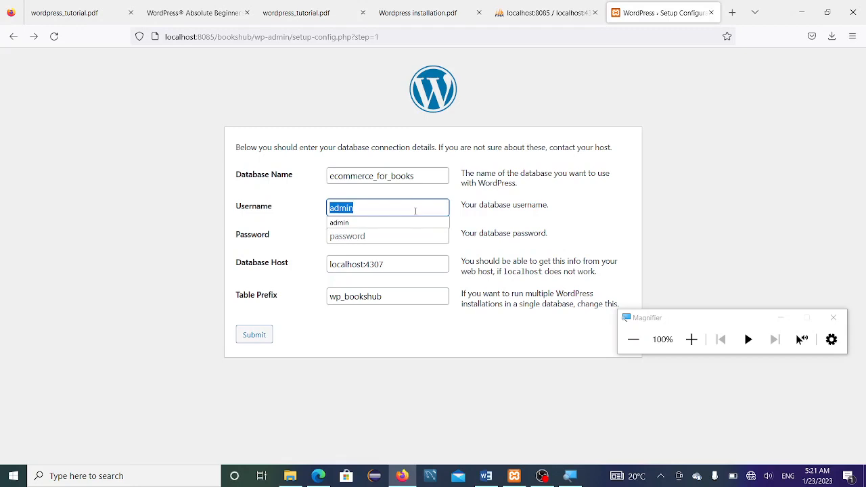
pyautogui.write('roo')
pyautogui.click(417, 222)
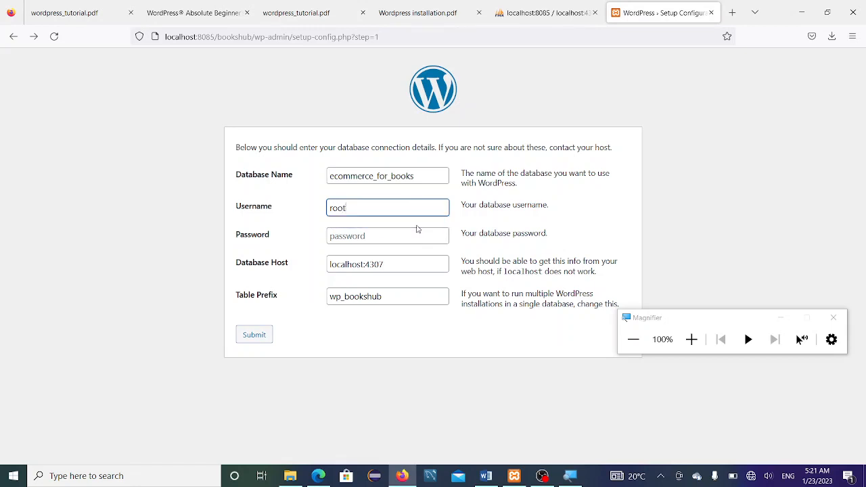
# Step: Submit the root-user connection details and run the WordPress installation
pyautogui.click(254, 335)
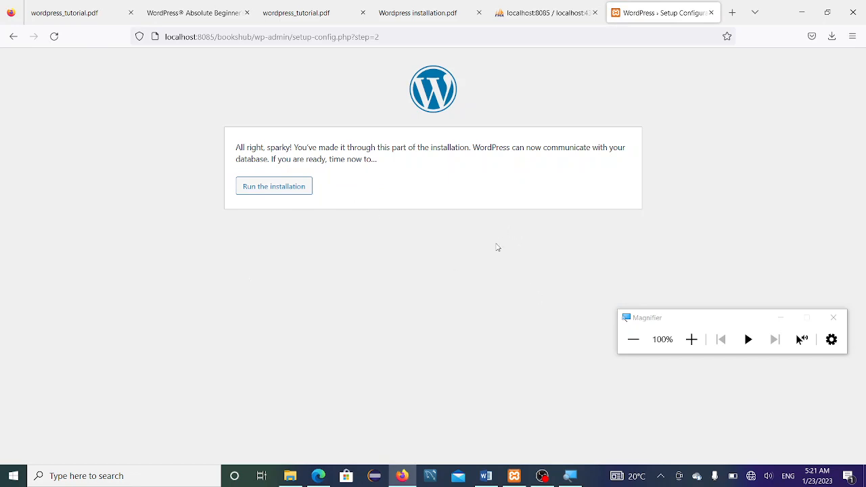
pyautogui.click(281, 188)
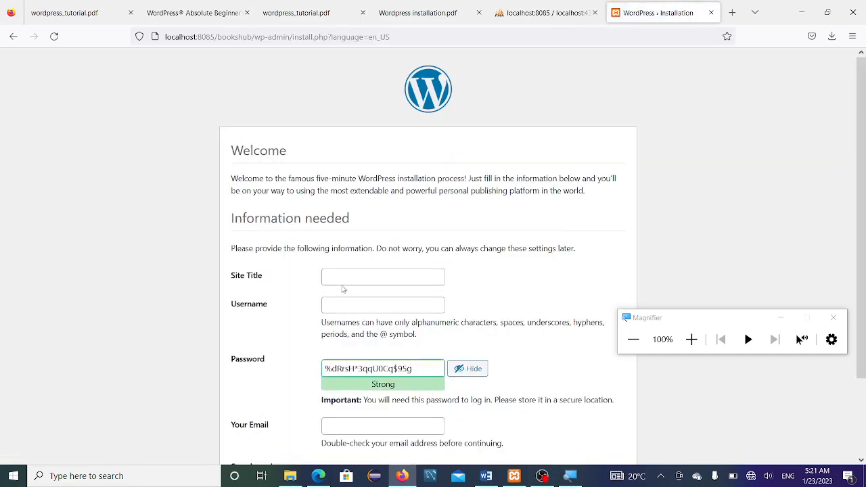
pyautogui.scroll(-2, 342, 290)
pyautogui.click(345, 218)
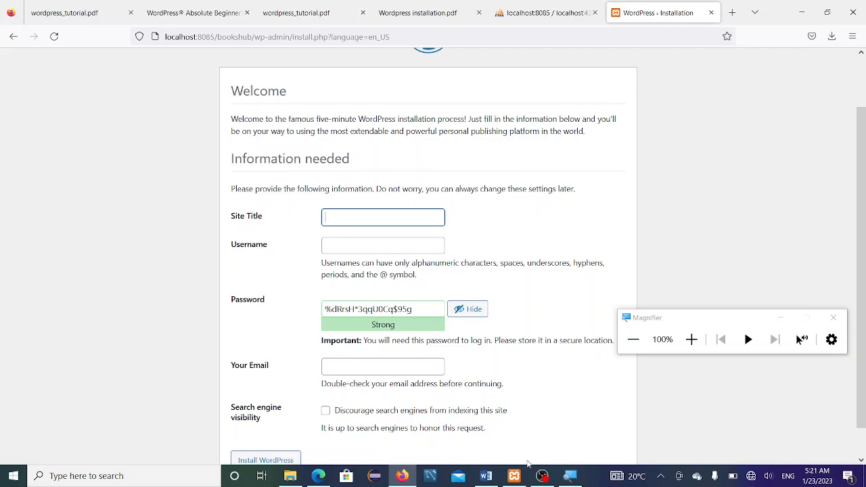
# Step: Scroll the Word tutorial through to step 11, the Dashboard after login, and the empty step 12
pyautogui.click(483, 474)
pyautogui.scroll(-8, 408, 341)
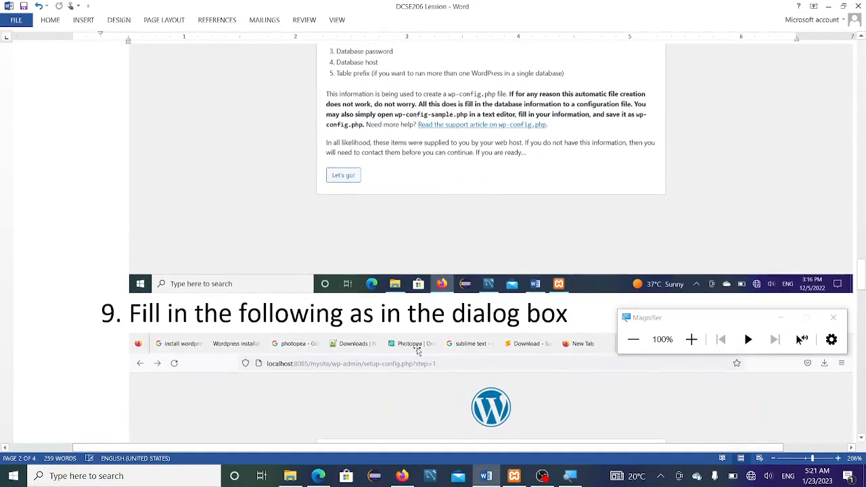
pyautogui.scroll(5, 408, 341)
pyautogui.scroll(-3, 408, 342)
pyautogui.scroll(-5, 408, 342)
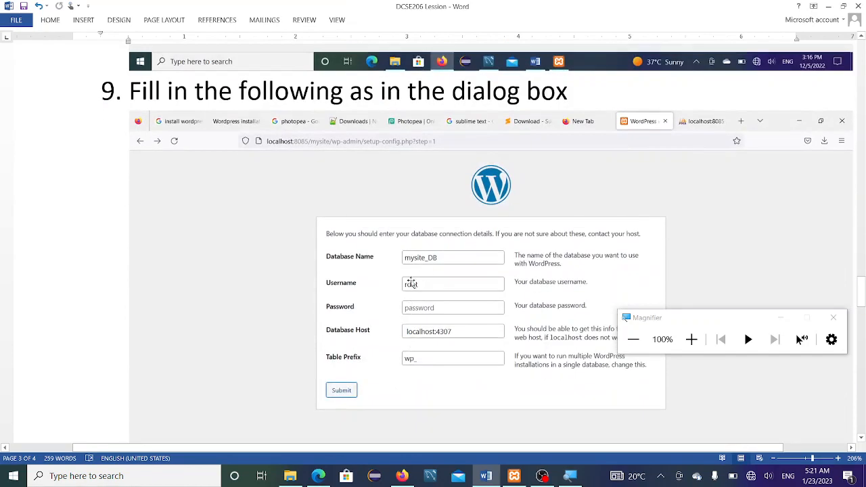
pyautogui.scroll(-10, 418, 301)
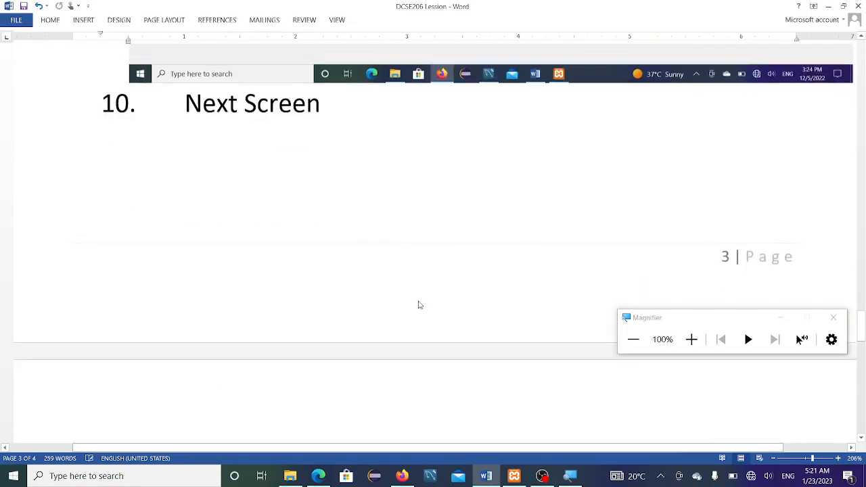
pyautogui.scroll(-6, 419, 307)
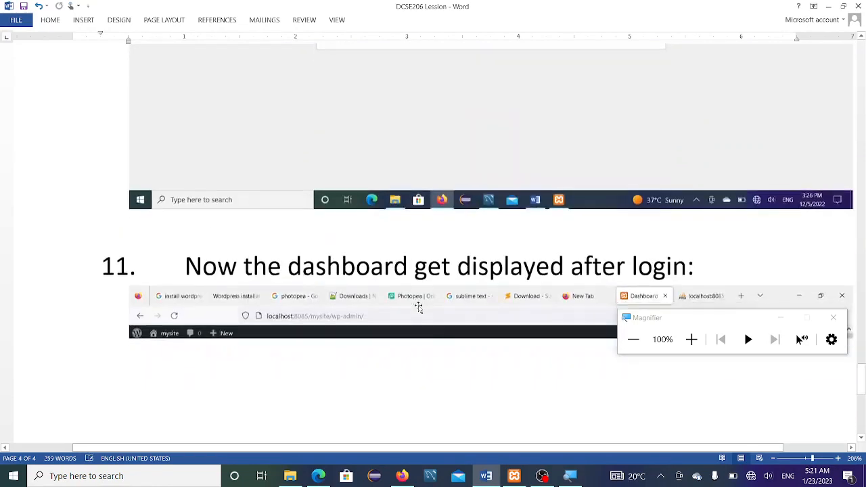
pyautogui.scroll(3, 419, 305)
pyautogui.scroll(-10, 504, 192)
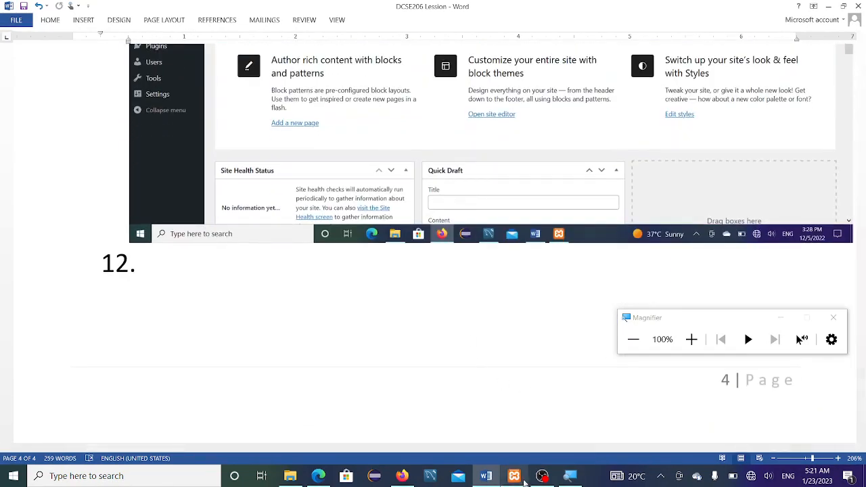
# Step: Enter site title bookshub and fill the username admin from the saved login
pyautogui.click(405, 474)
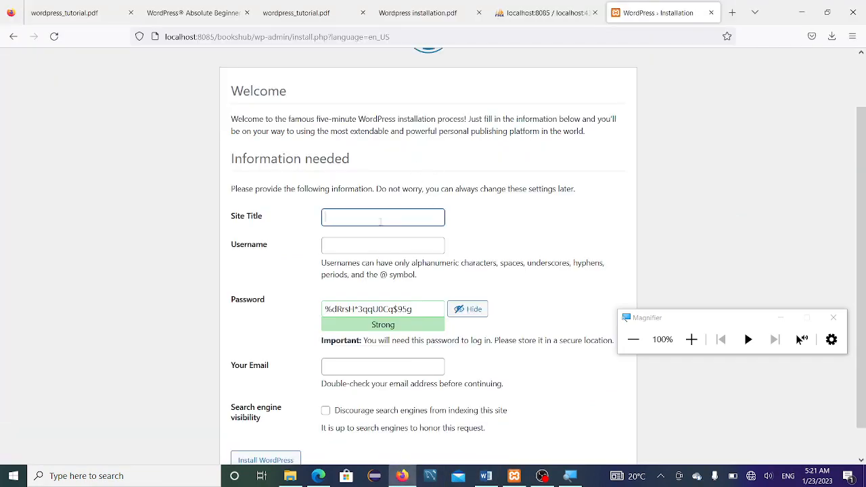
pyautogui.write('boo')
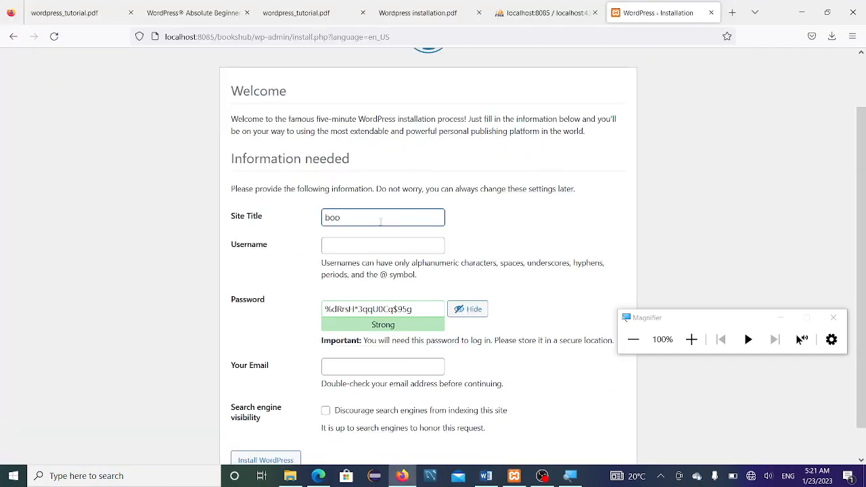
pyautogui.write('kshub')
pyautogui.click(370, 247)
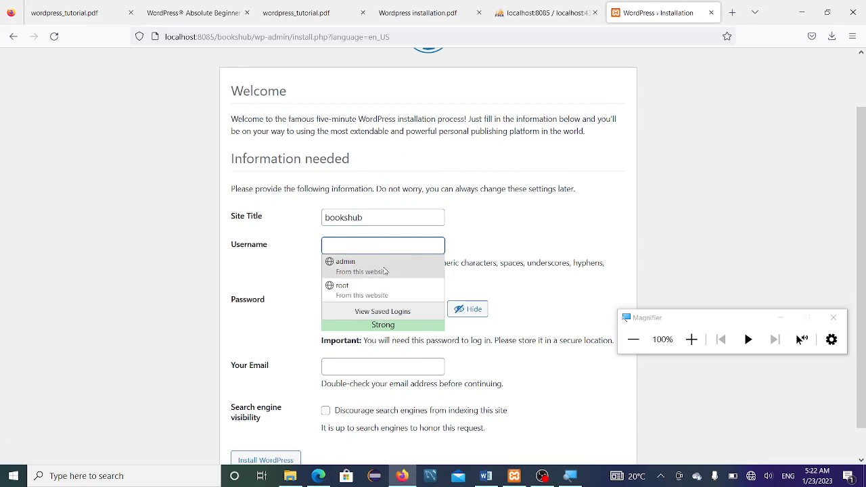
pyautogui.click(392, 268)
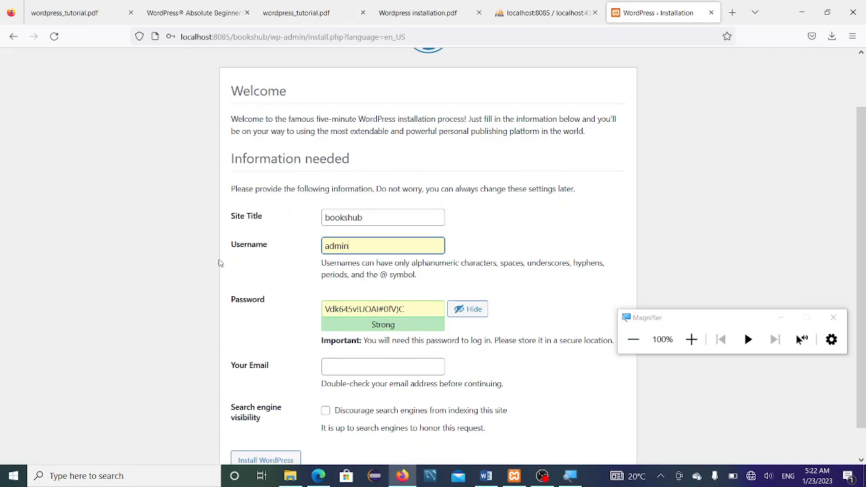
pyautogui.scroll(-1, 333, 225)
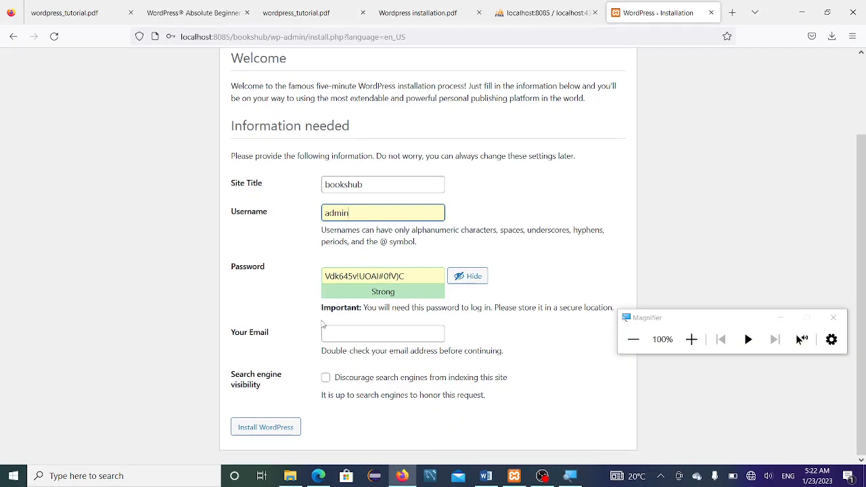
pyautogui.moveTo(433, 277); pyautogui.dragTo(297, 287)
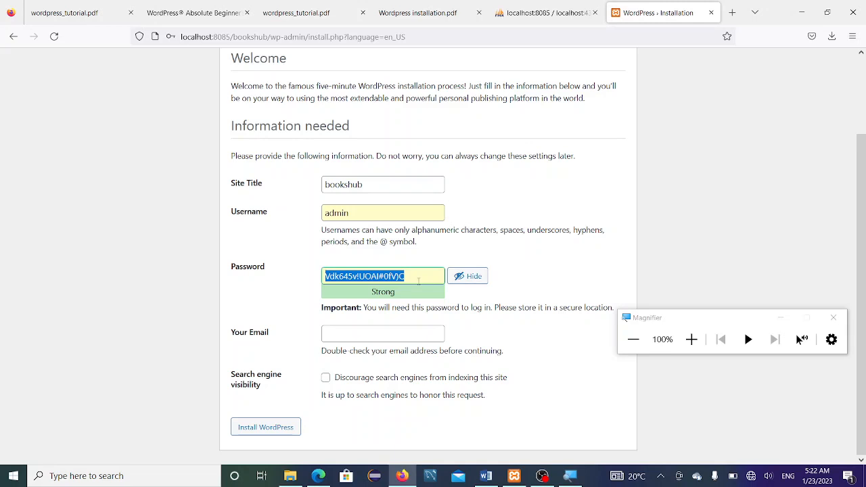
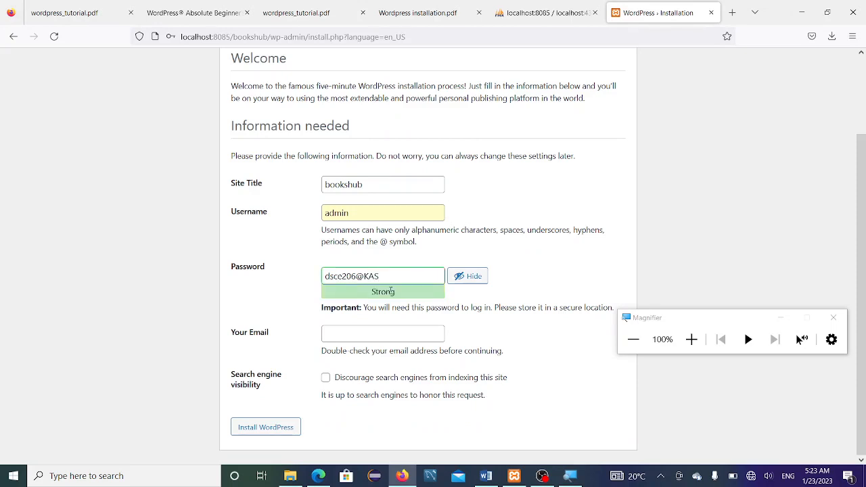
# Step: Type a strong admin password and copy it to the clipboard
pyautogui.moveTo(416, 280); pyautogui.dragTo(252, 279)
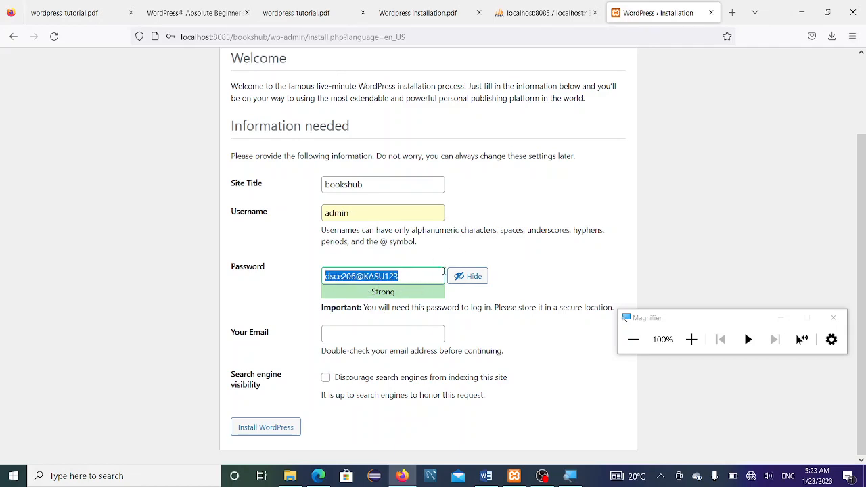
pyautogui.rightClick(389, 281)
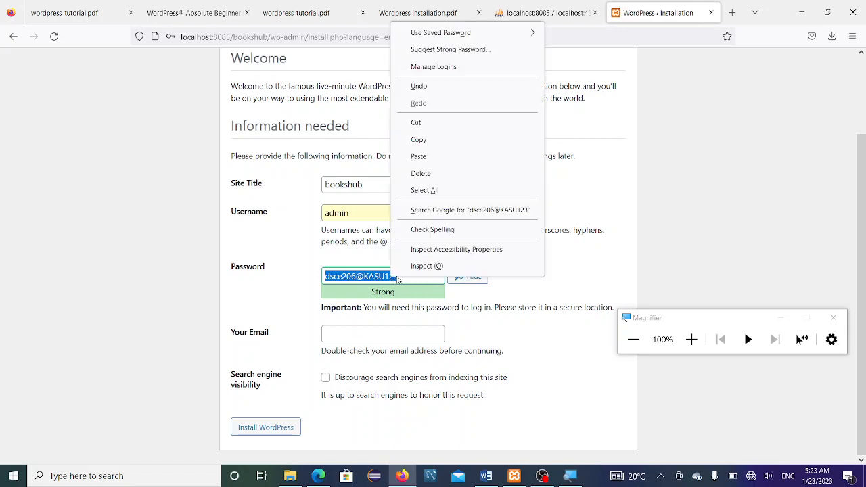
pyautogui.click(426, 139)
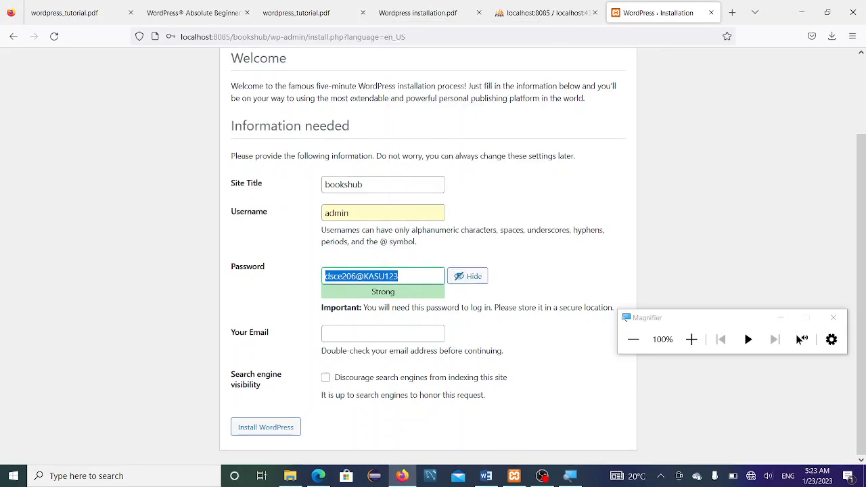
# Step: Add an unnumbered 'PASSWOR:' line with the pasted admin password, then start a new page
pyautogui.click(486, 476)
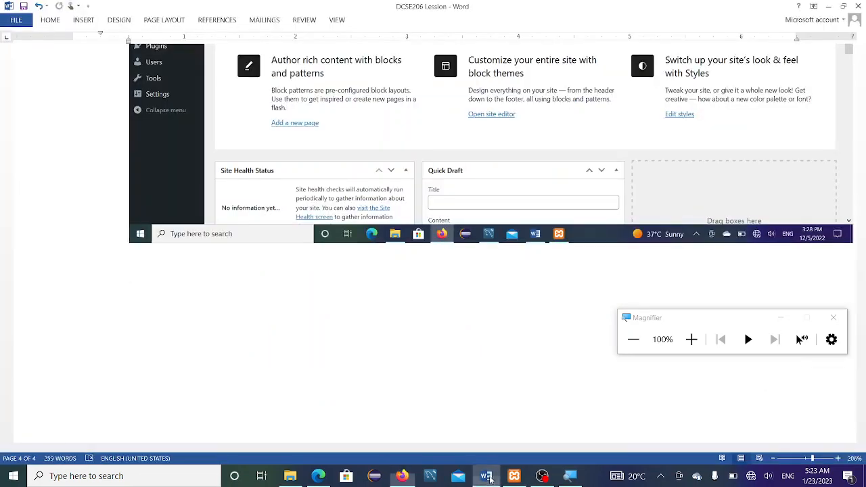
pyautogui.scroll(-1, 212, 292)
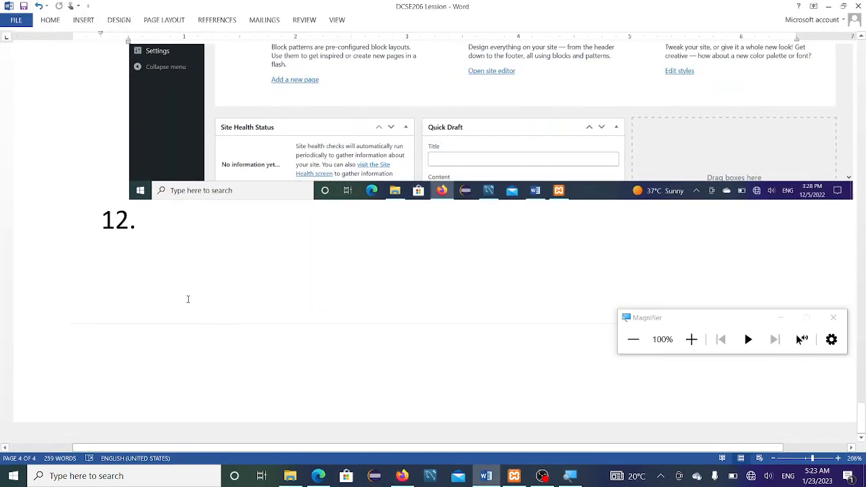
pyautogui.press('BackSpace')
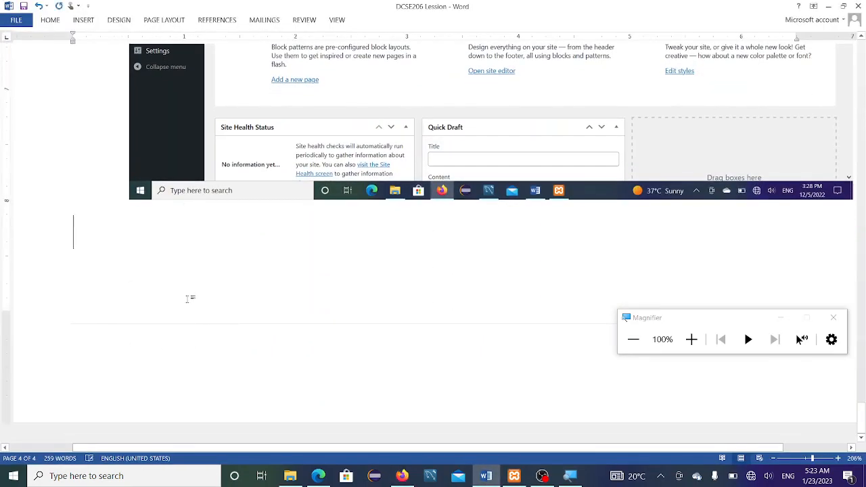
pyautogui.press('Return')
pyautogui.write('PA')
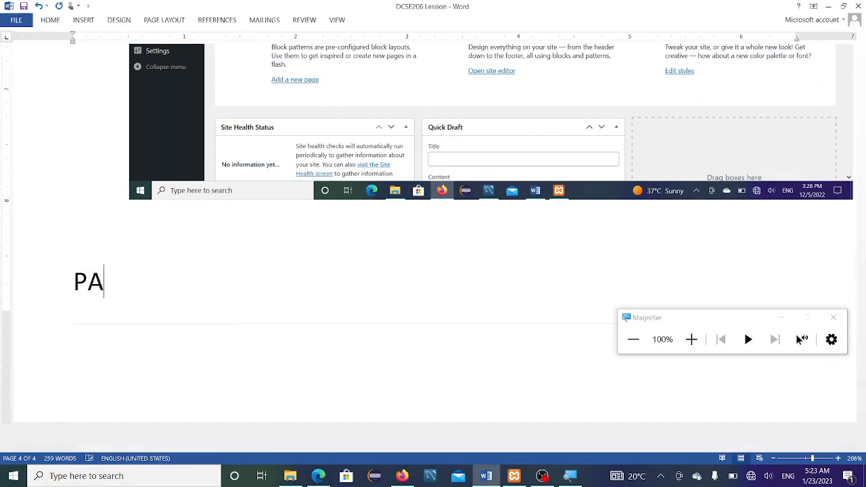
pyautogui.write('SSWOR')
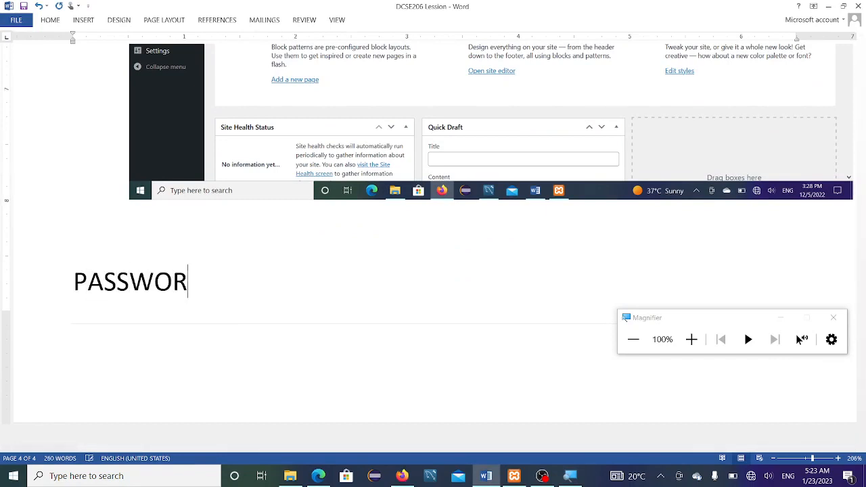
pyautogui.write(':')
pyautogui.hotkey('ctrl', 'v')
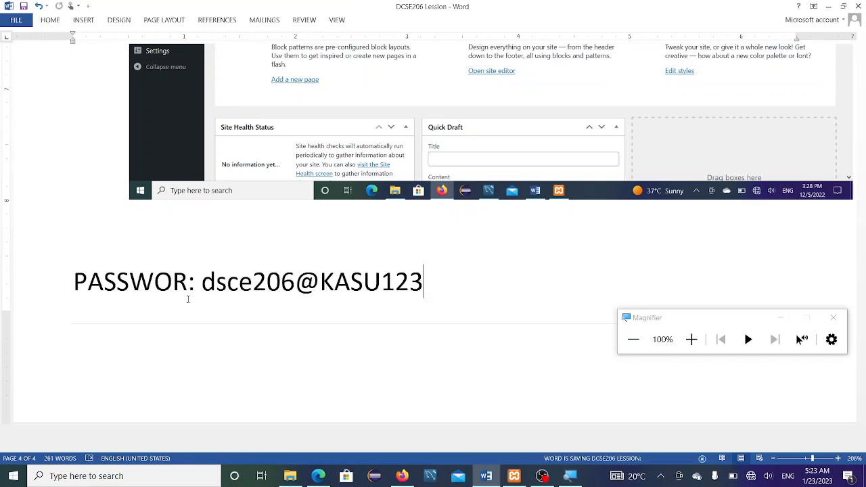
pyautogui.write('\\')
pyautogui.press('BackSpace')
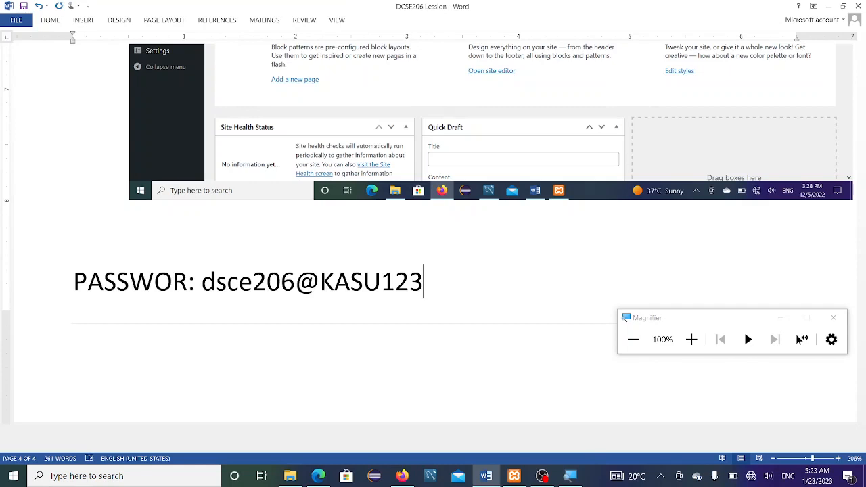
pyautogui.hotkey('ctrl', 'Return')
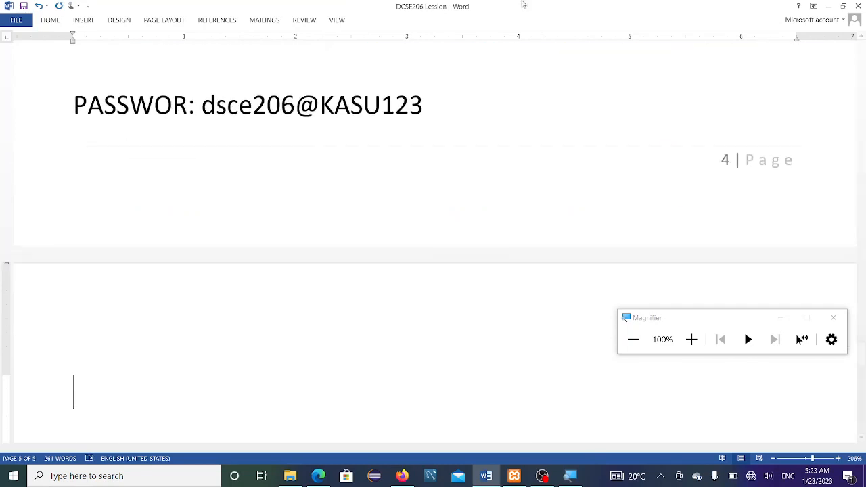
# Step: Hide the password, enter the administrator's e-mail address, and install WordPress
pyautogui.click(403, 477)
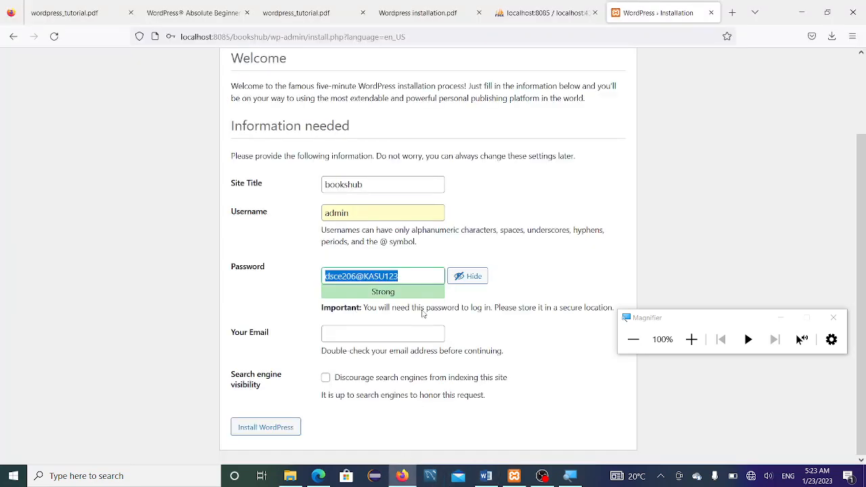
pyautogui.click(470, 276)
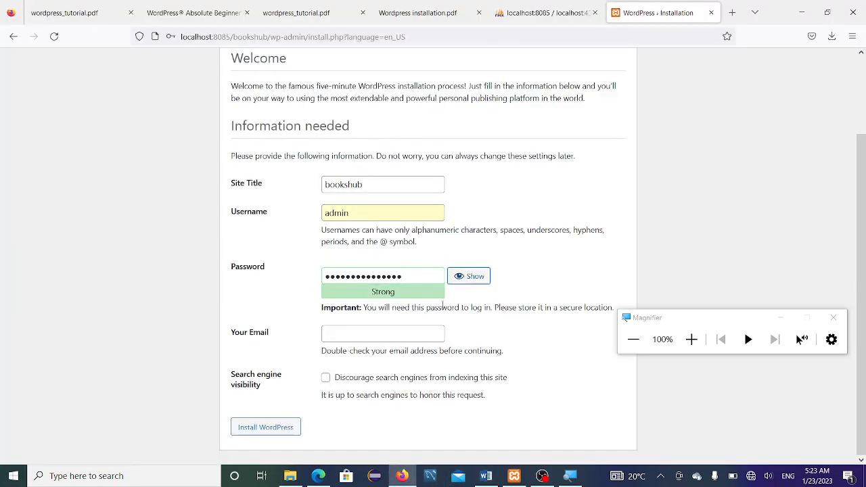
pyautogui.click(341, 336)
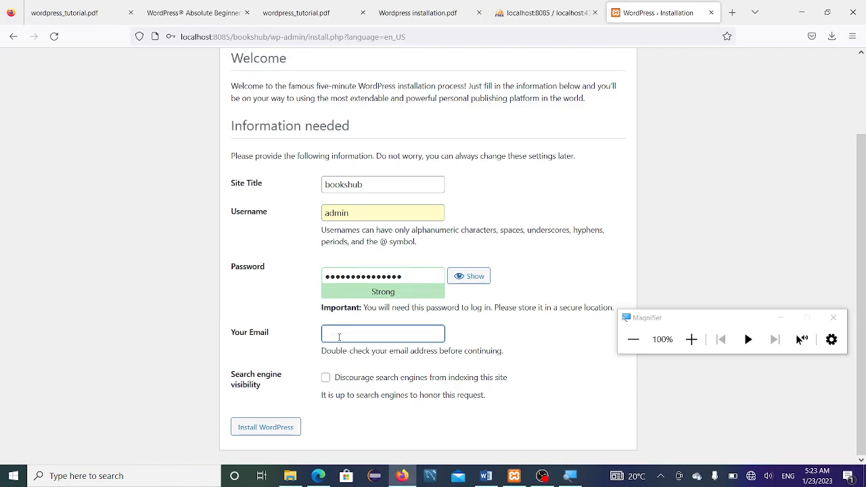
pyautogui.write('A')
pyautogui.press('BackSpace')
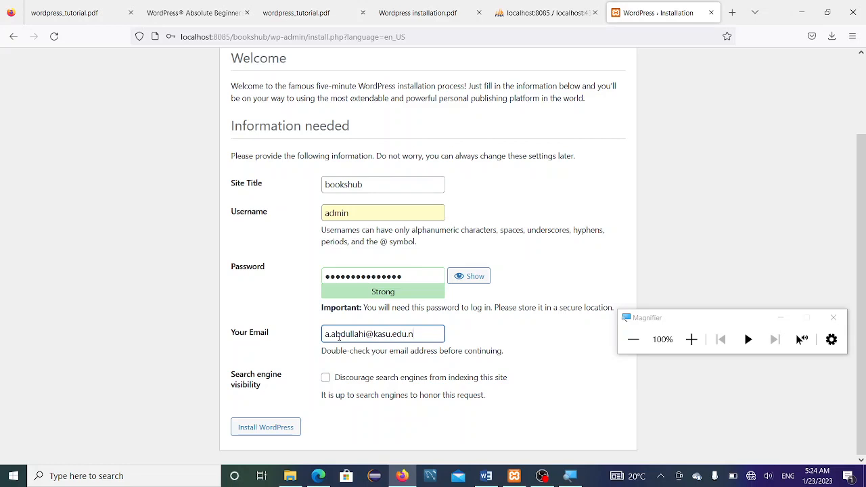
pyautogui.click(273, 429)
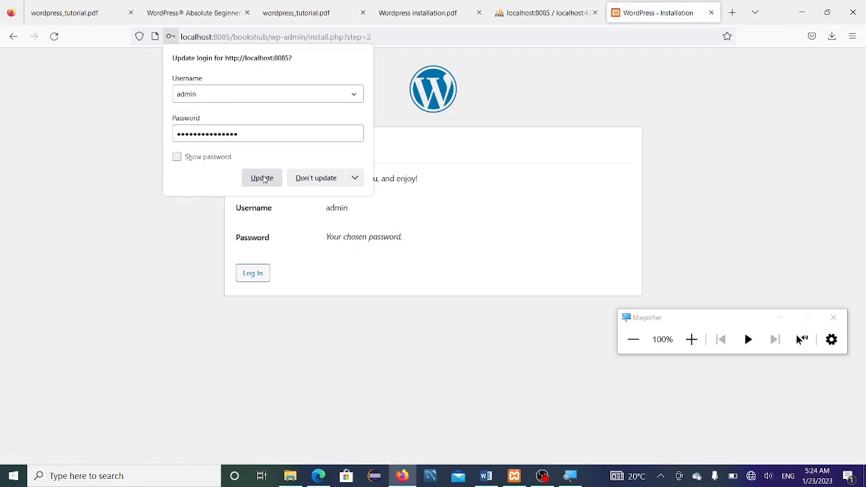
# Step: Save the updated login in Firefox and log in to bookshub as admin with the saved credentials
pyautogui.click(262, 179)
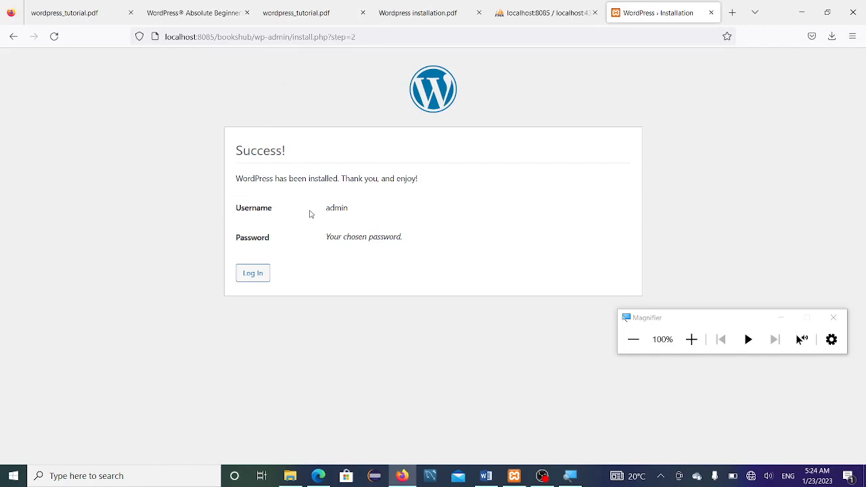
pyautogui.doubleClick(333, 209)
pyautogui.click(252, 273)
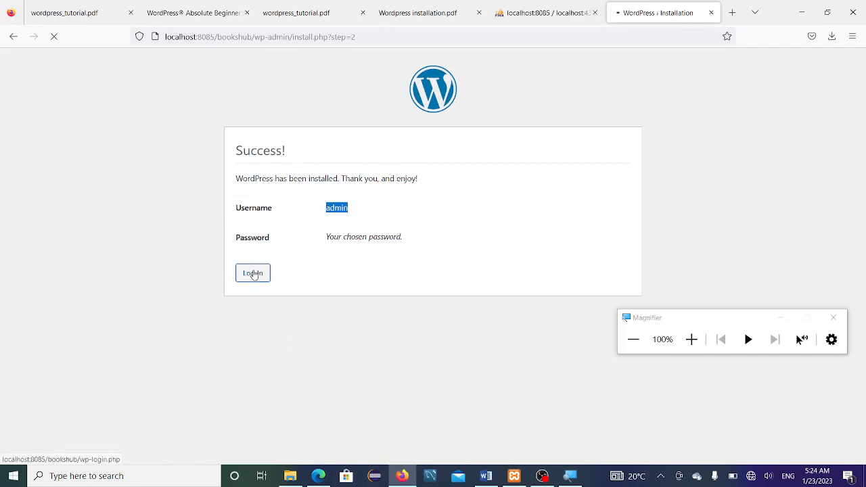
pyautogui.click(386, 194)
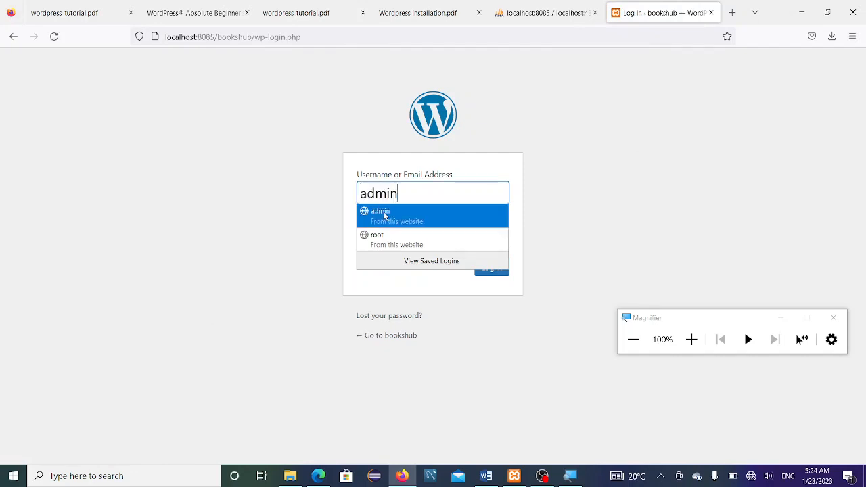
pyautogui.click(387, 213)
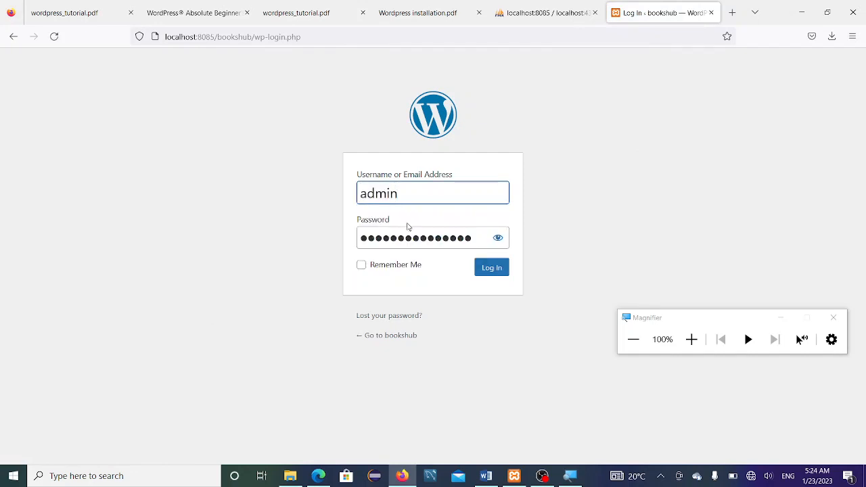
pyautogui.click(498, 238)
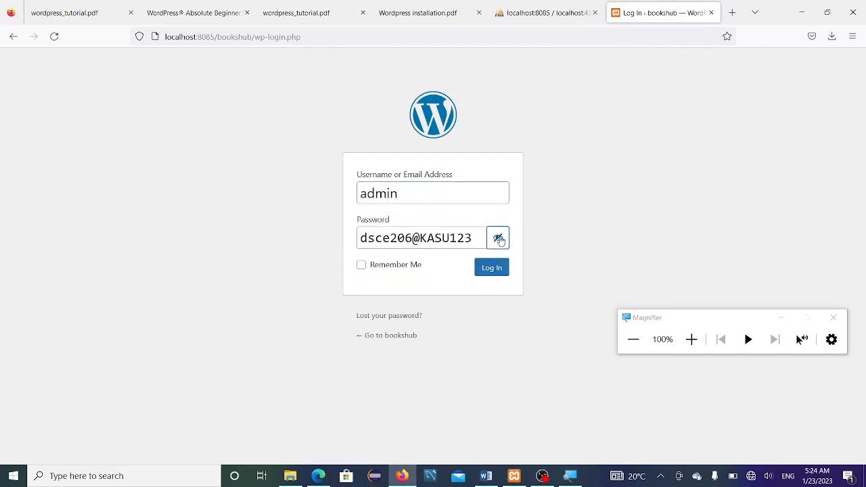
pyautogui.click(498, 239)
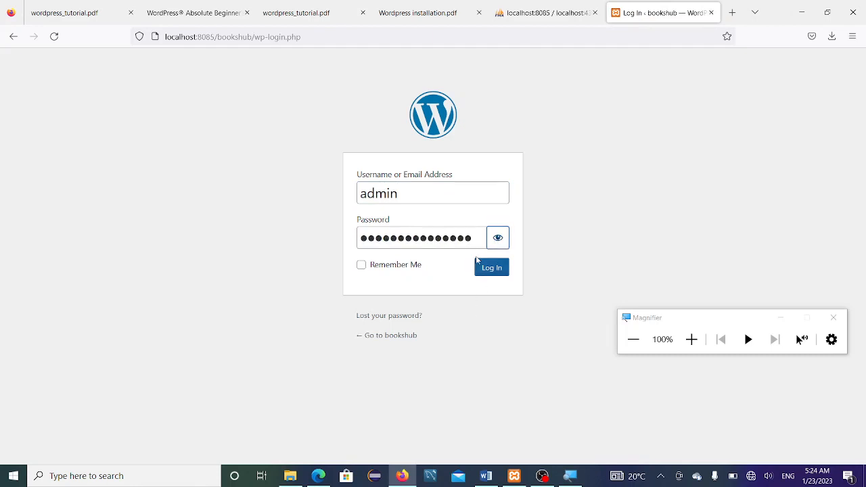
pyautogui.click(495, 269)
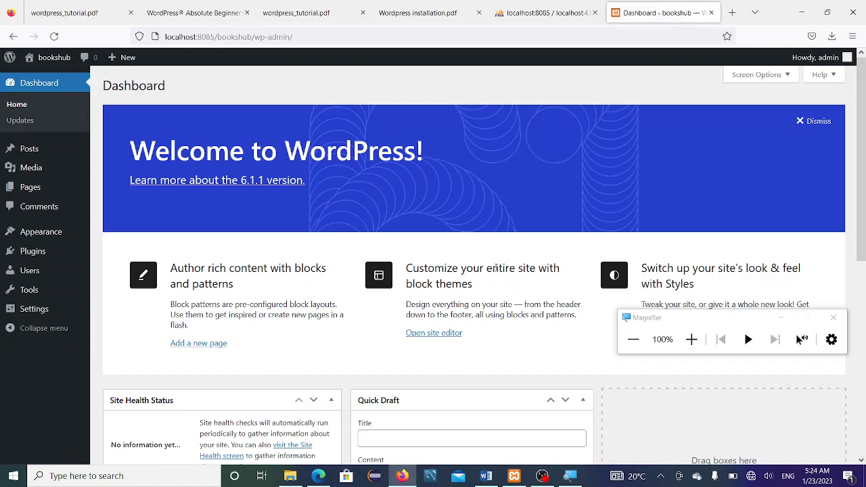
# Step: Close the Magnifier window, look over the Dashboard, and bring OBS Studio forward
pyautogui.click(826, 332)
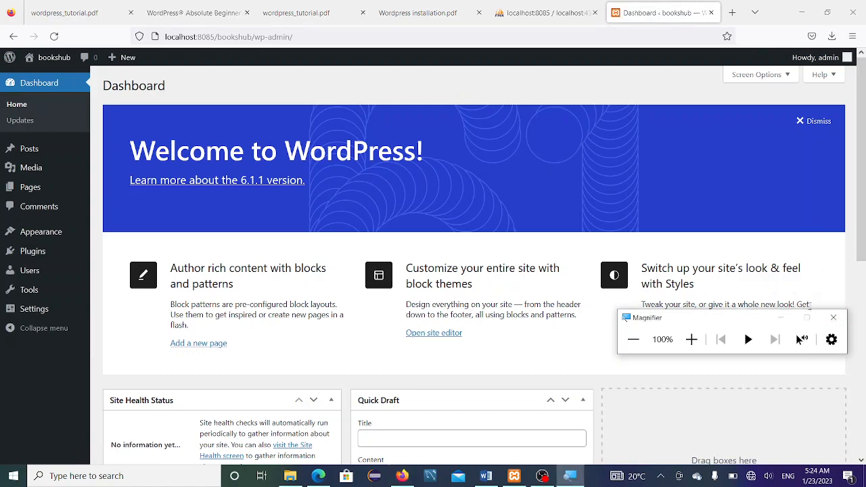
pyautogui.click(831, 319)
pyautogui.scroll(-3, 769, 360)
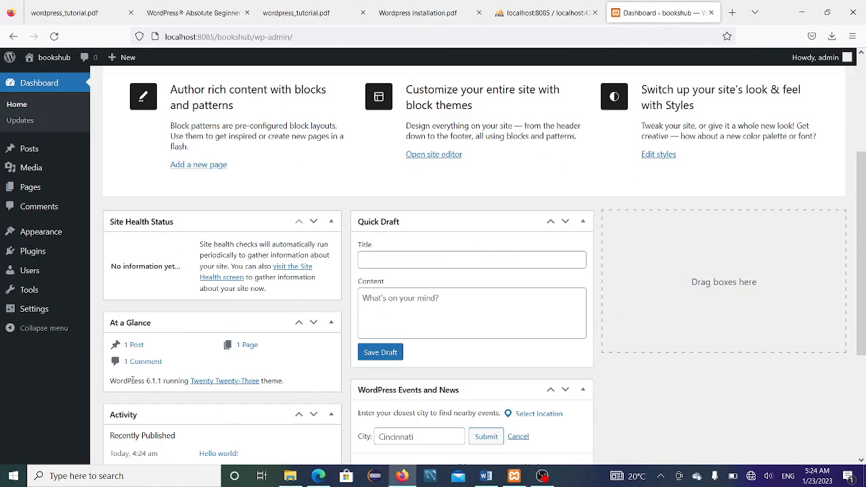
pyautogui.scroll(3, 135, 363)
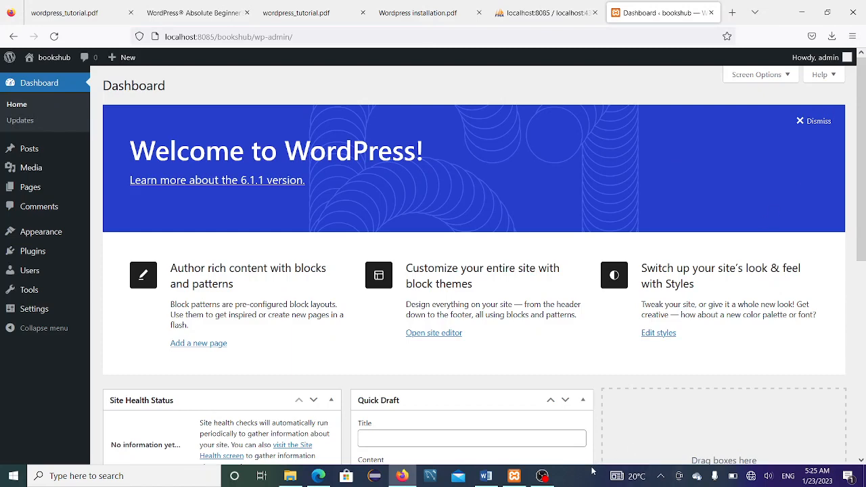
pyautogui.click(542, 475)
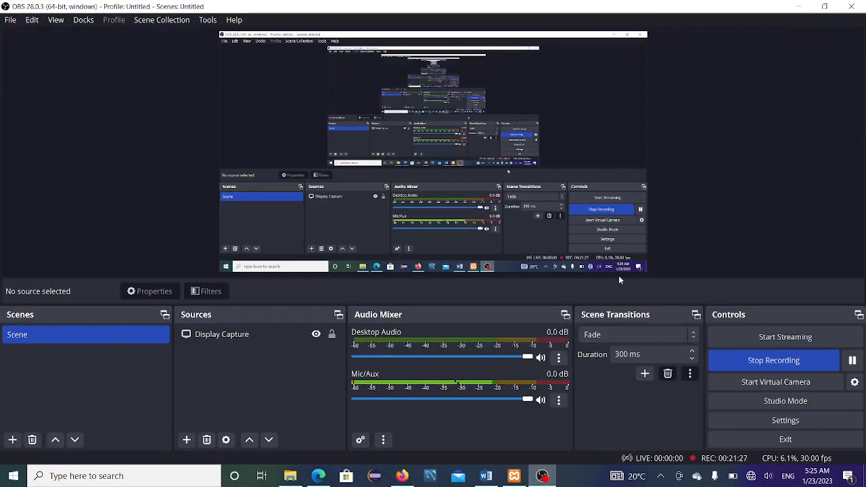